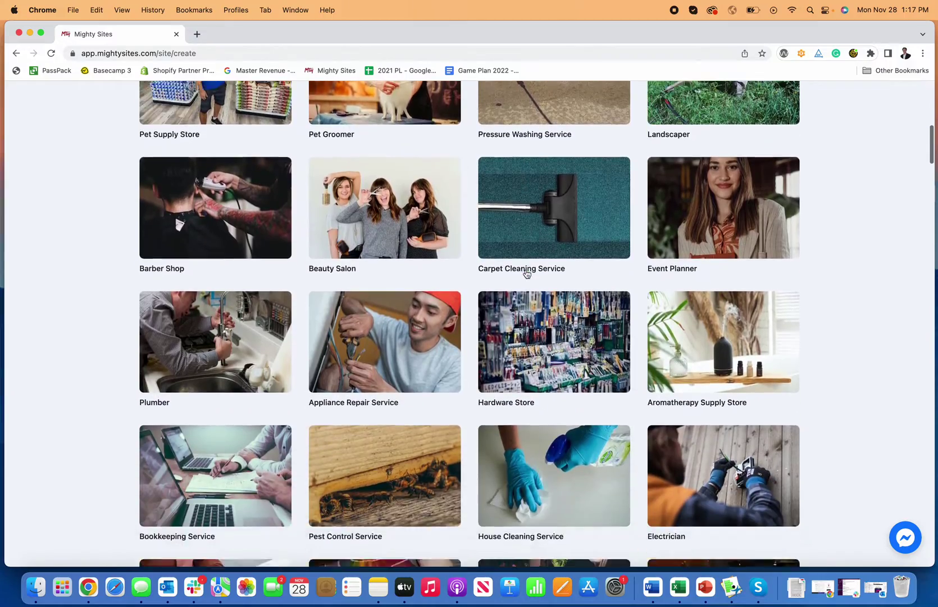
scroll(526, 274, down, 2)
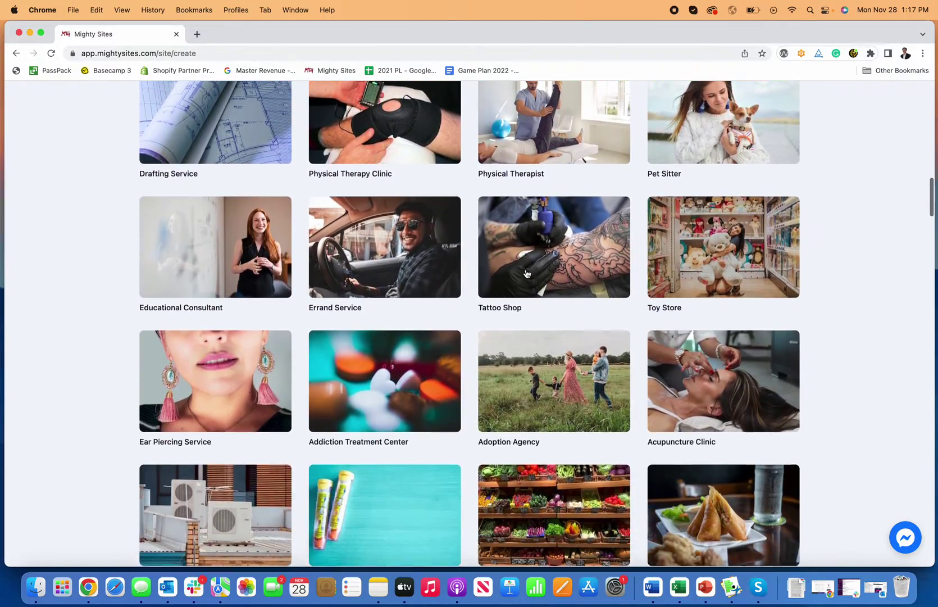
Search the market templates for 'pest' and start a site from Pest Control Service.
scroll(527, 274, up, 20)
scroll(527, 273, up, 2)
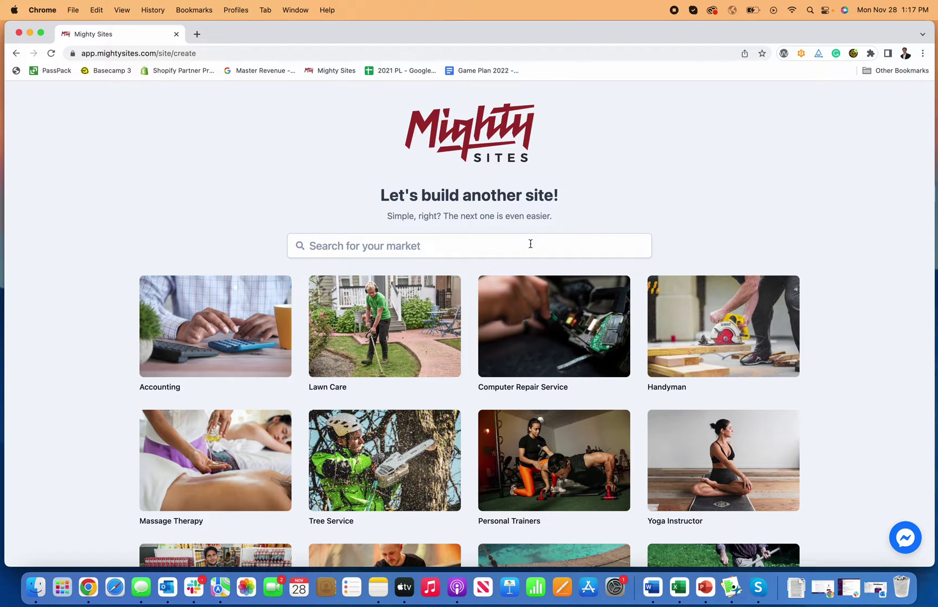
click(530, 243)
text(pest)
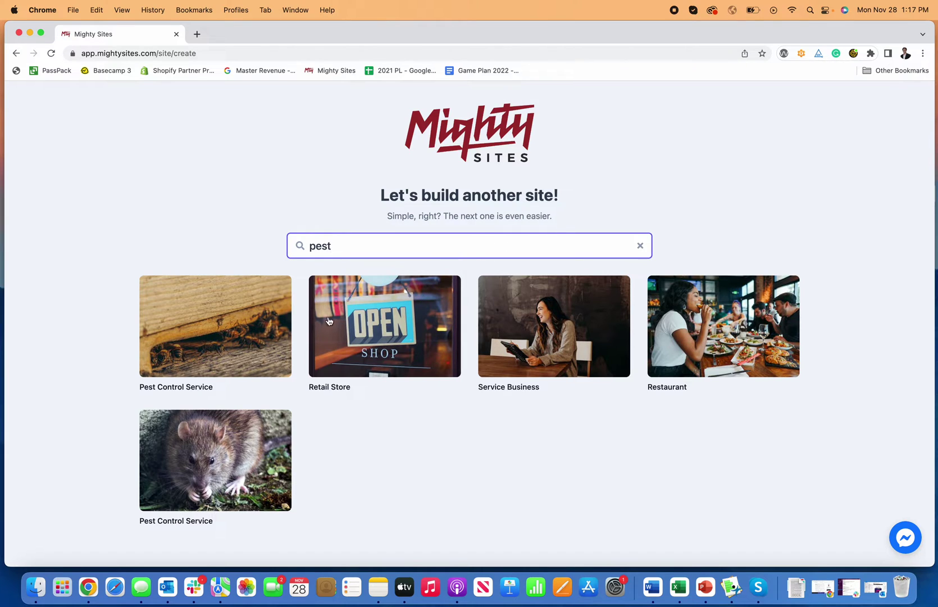
click(220, 362)
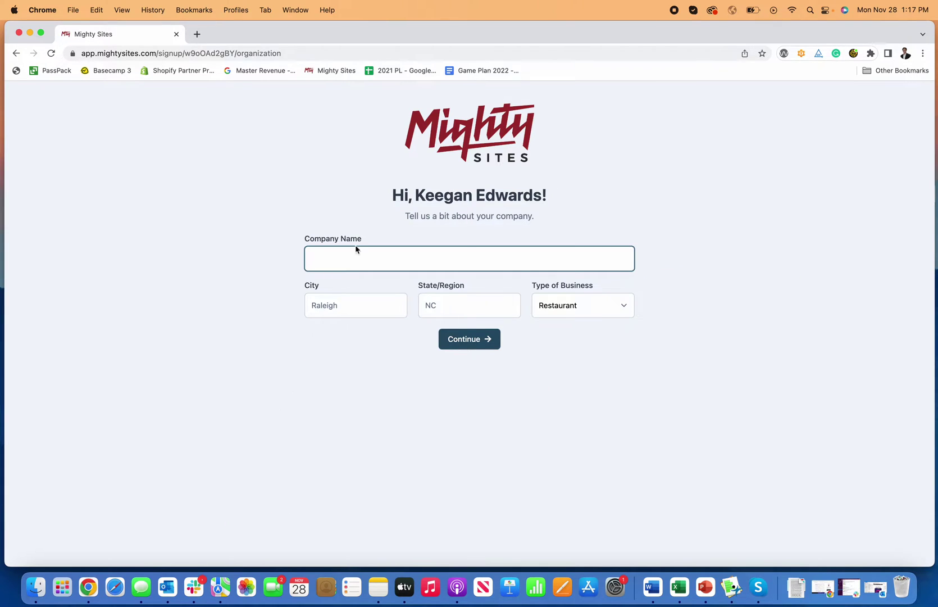
Enter the company name, city Denver, state CO and business type Service, then build the site.
text(Keegans Pest Control Service)
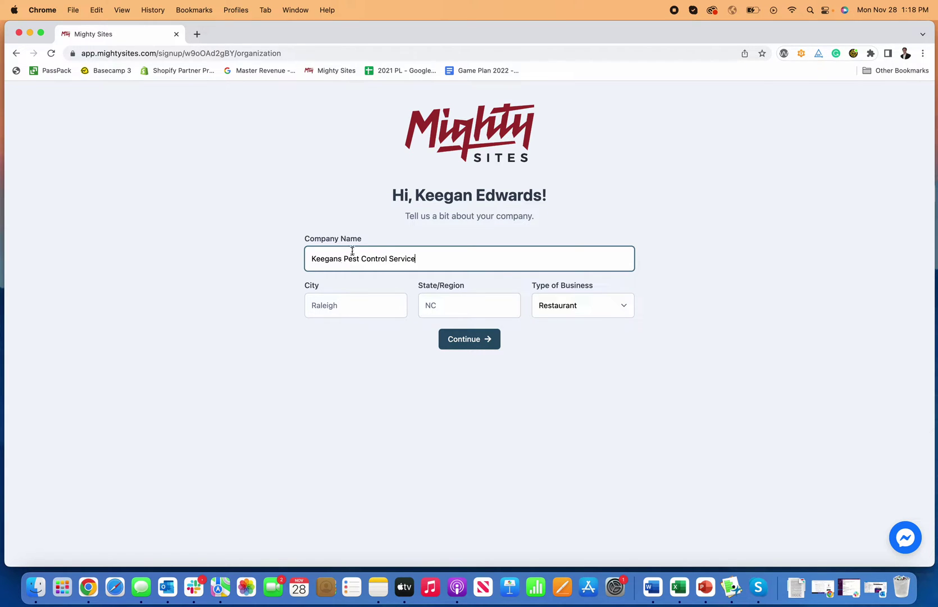
click(328, 304)
text(Denver)
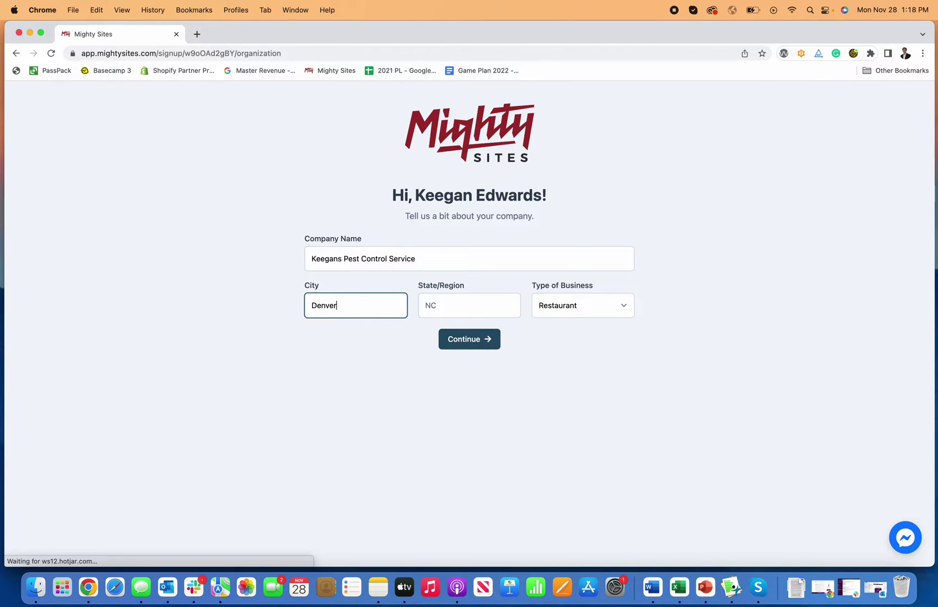
key(Tab)
text(CO)
key(Tab)
click(591, 315)
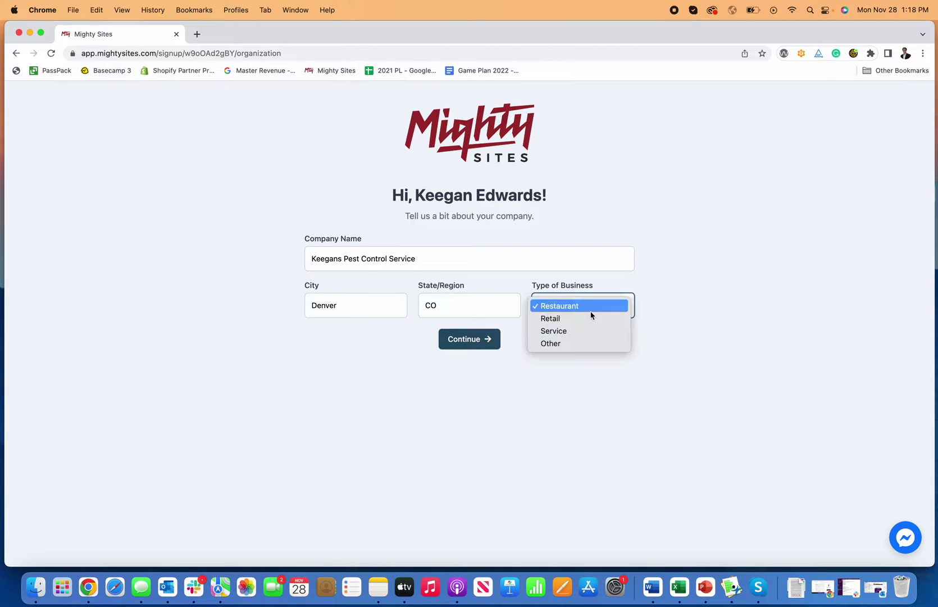
click(588, 331)
click(466, 348)
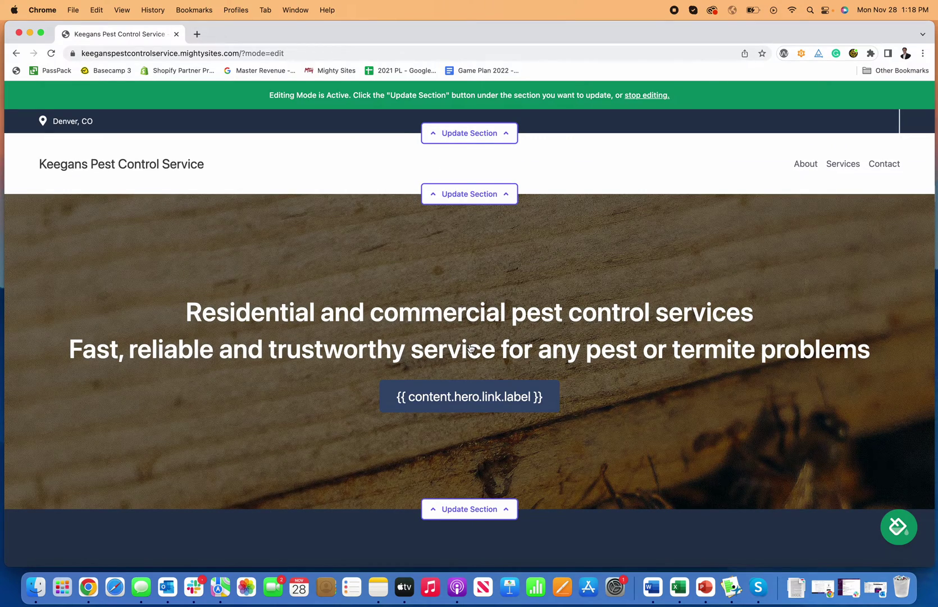
scroll(471, 344, down, 15)
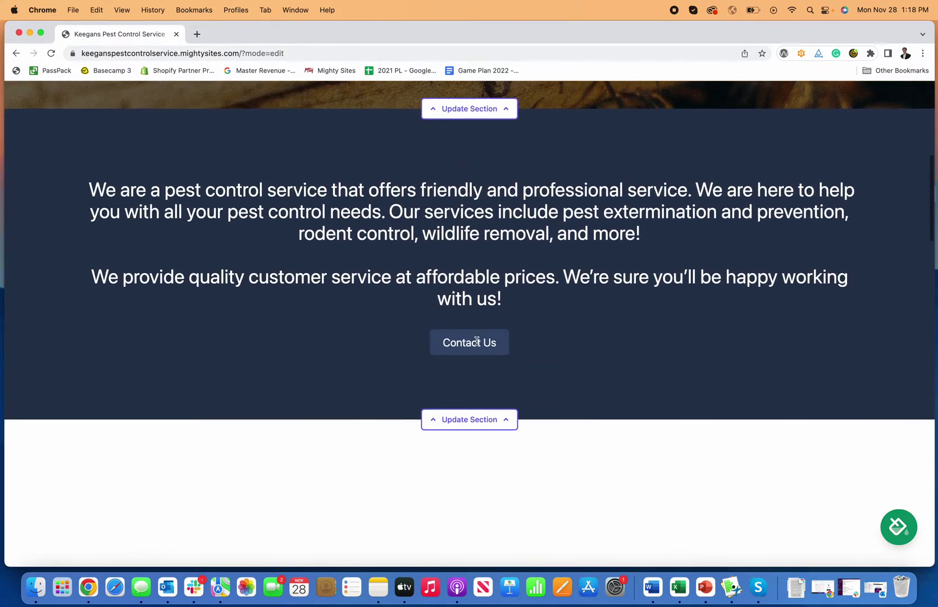
scroll(477, 345, down, 15)
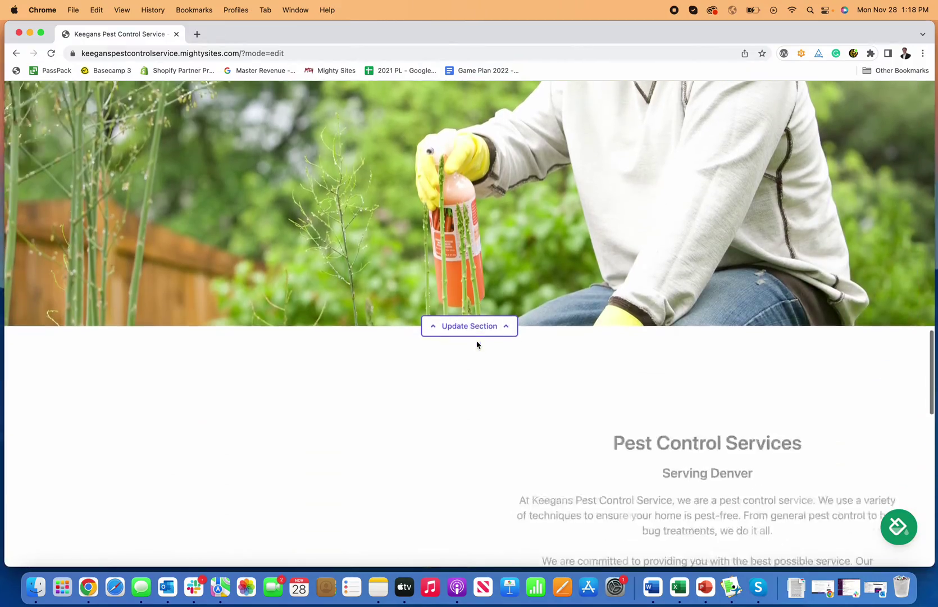
scroll(477, 345, down, 15)
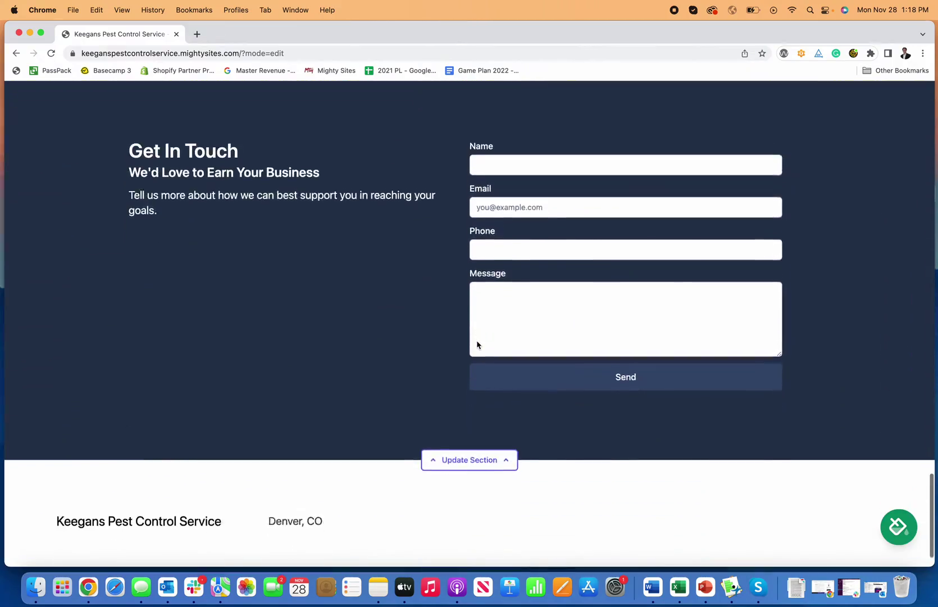
scroll(477, 343, up, 20)
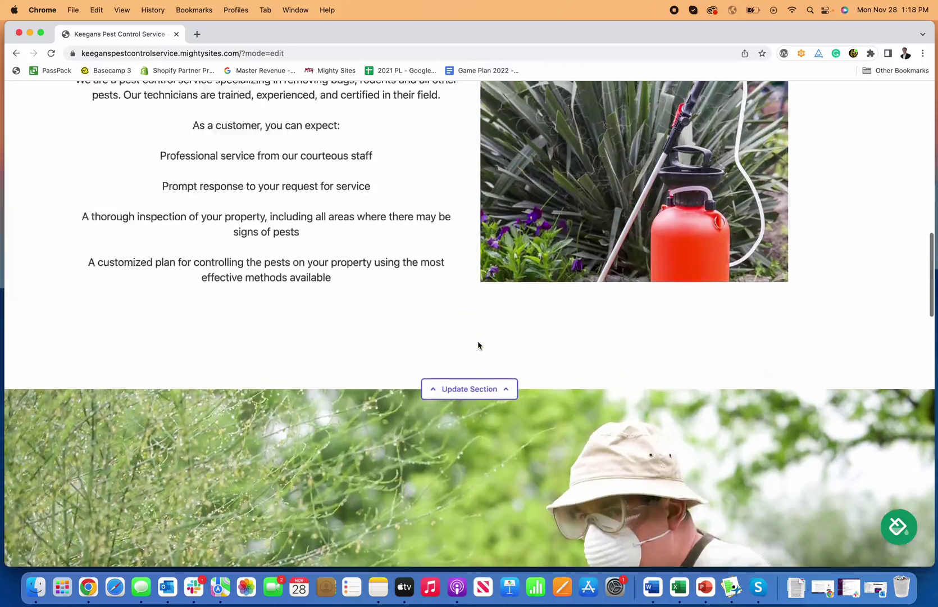
scroll(478, 344, down, 15)
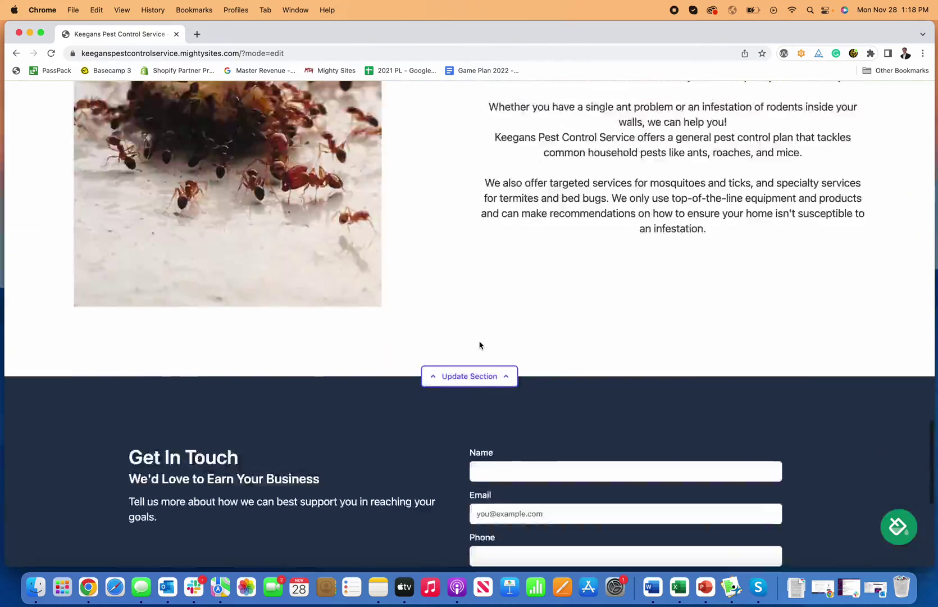
scroll(480, 345, up, 15)
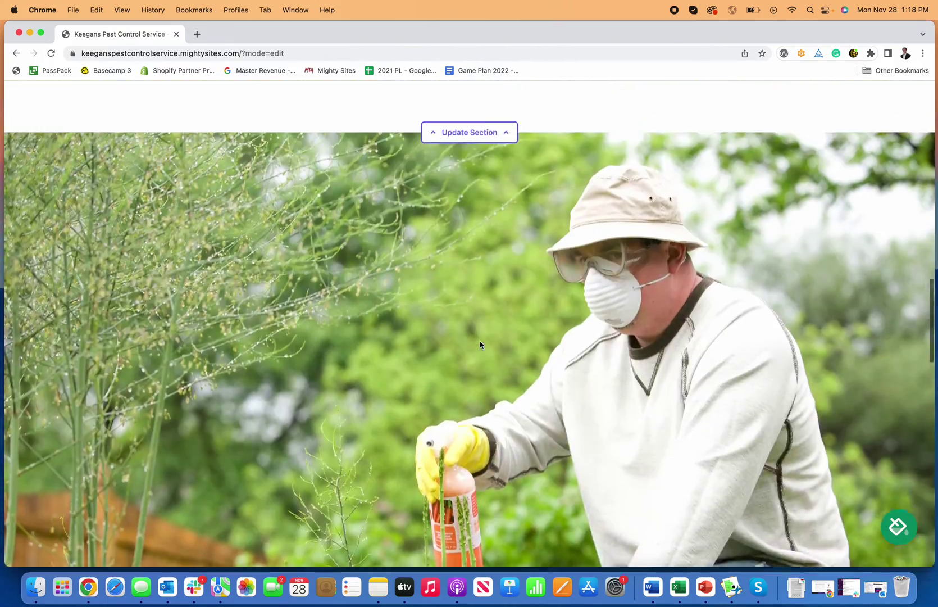
scroll(481, 345, up, 10)
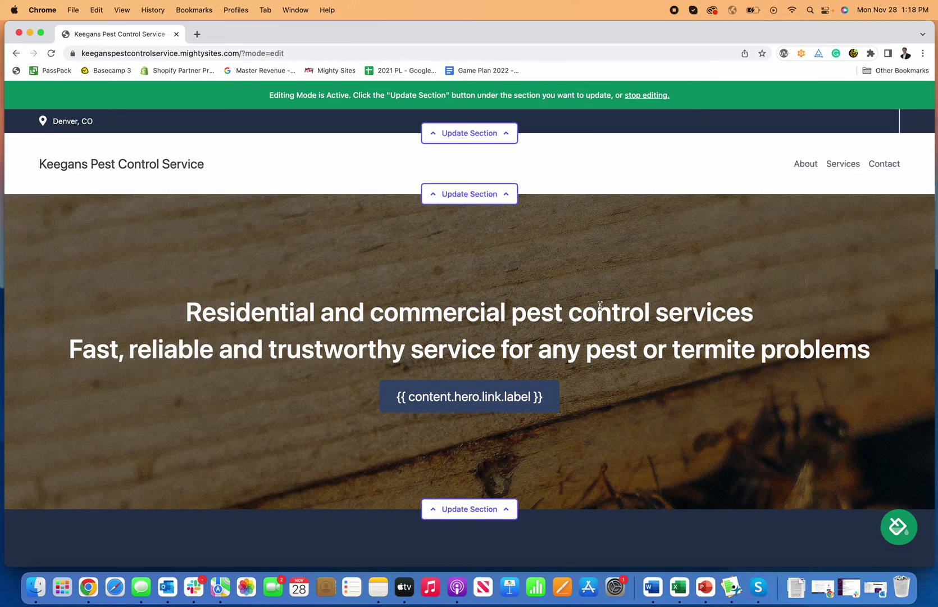
Preview the blue and the maroon, green and orange colour themes on the site.
click(913, 537)
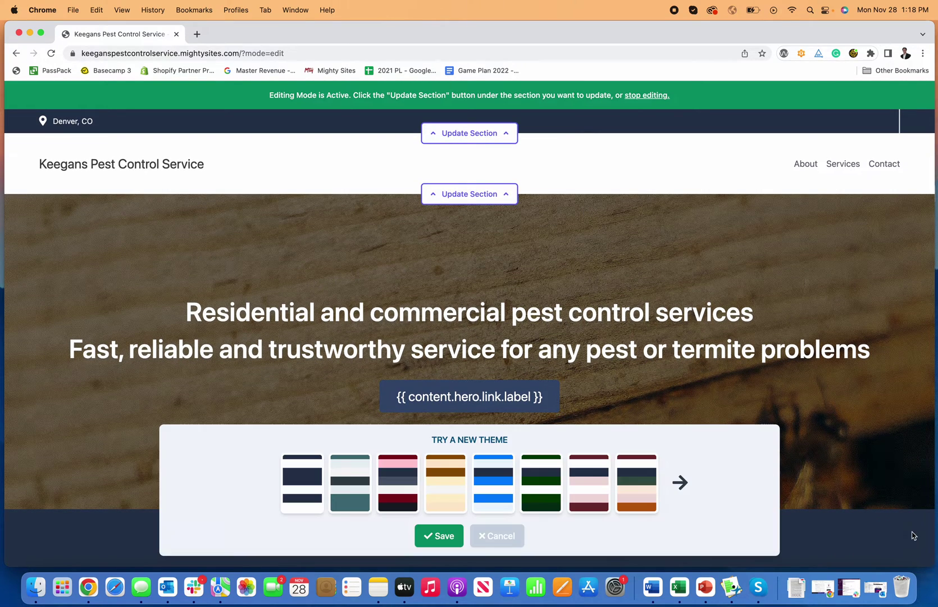
click(497, 488)
scroll(592, 424, down, 10)
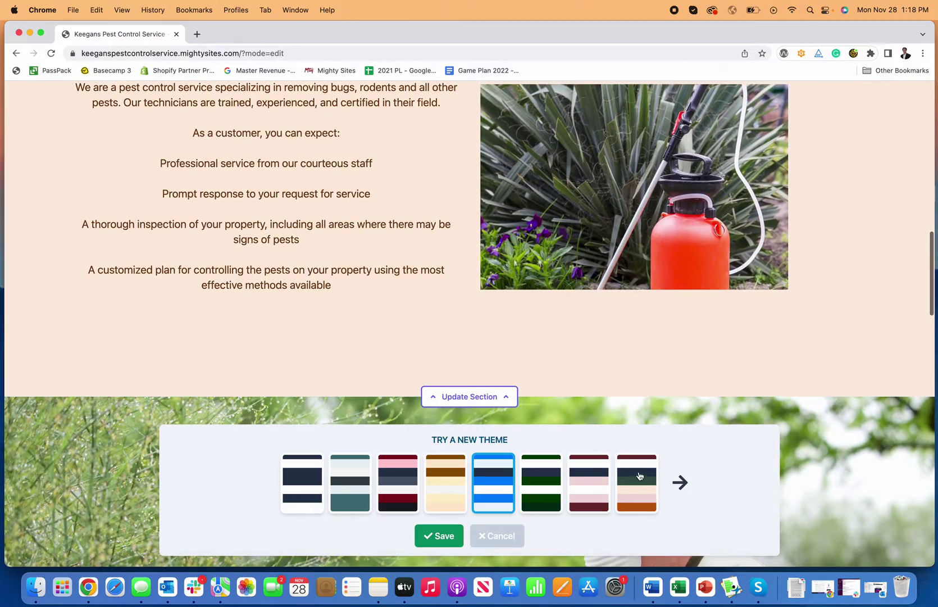
click(637, 483)
scroll(624, 394, up, 10)
scroll(621, 340, down, 15)
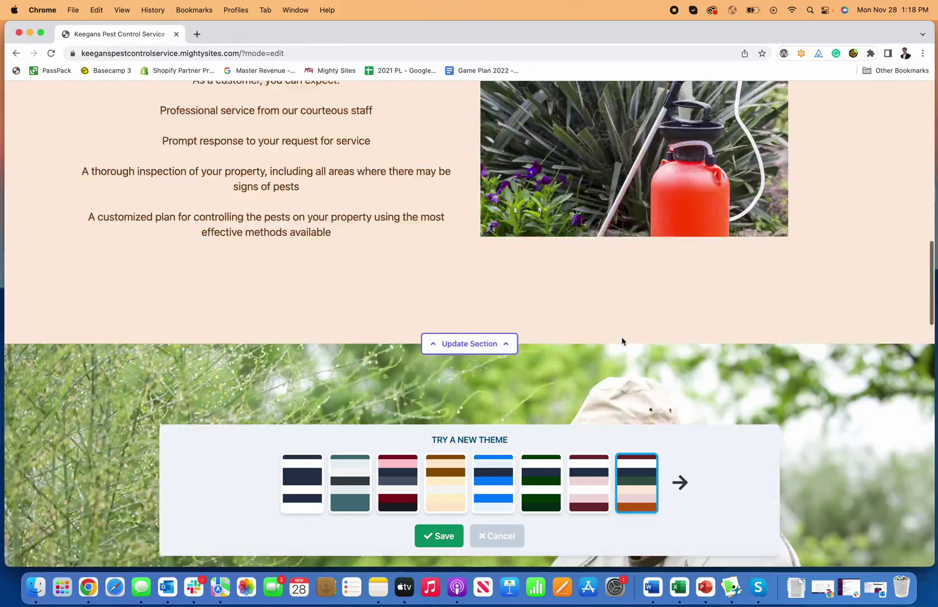
scroll(621, 344, up, 15)
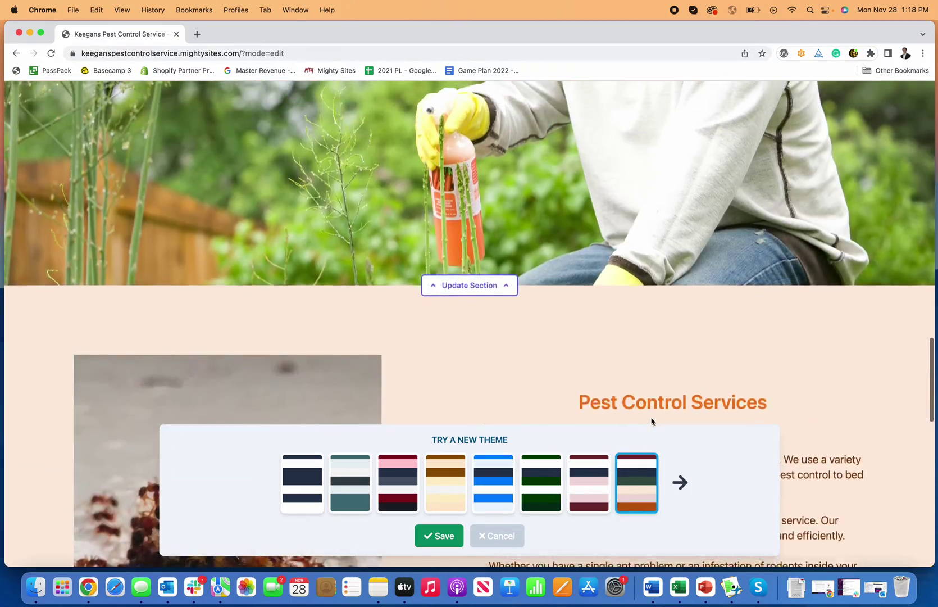
Browse the next themes (pink, mint, pink and red, cream) and settle on light blue.
click(681, 495)
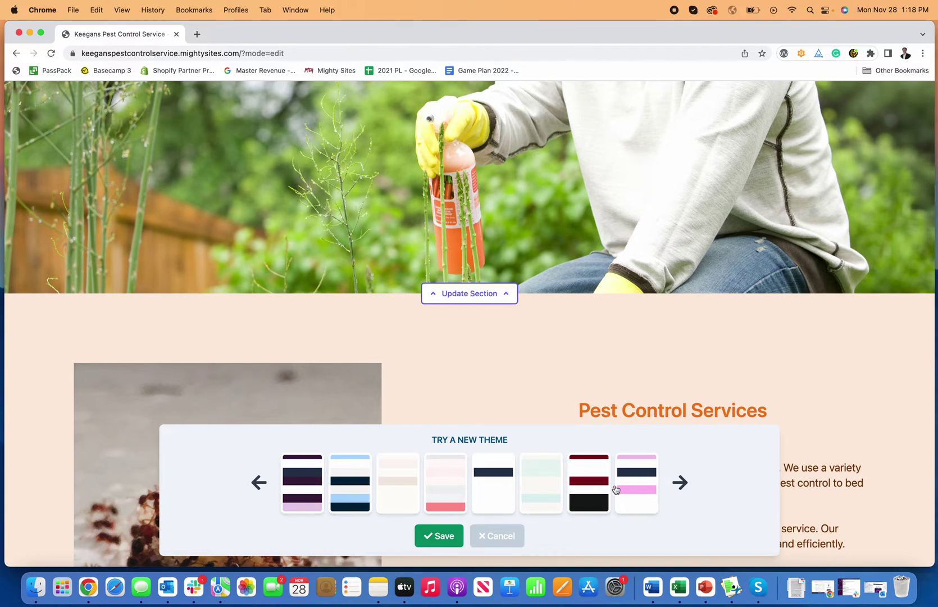
click(616, 489)
scroll(615, 490, up, 10)
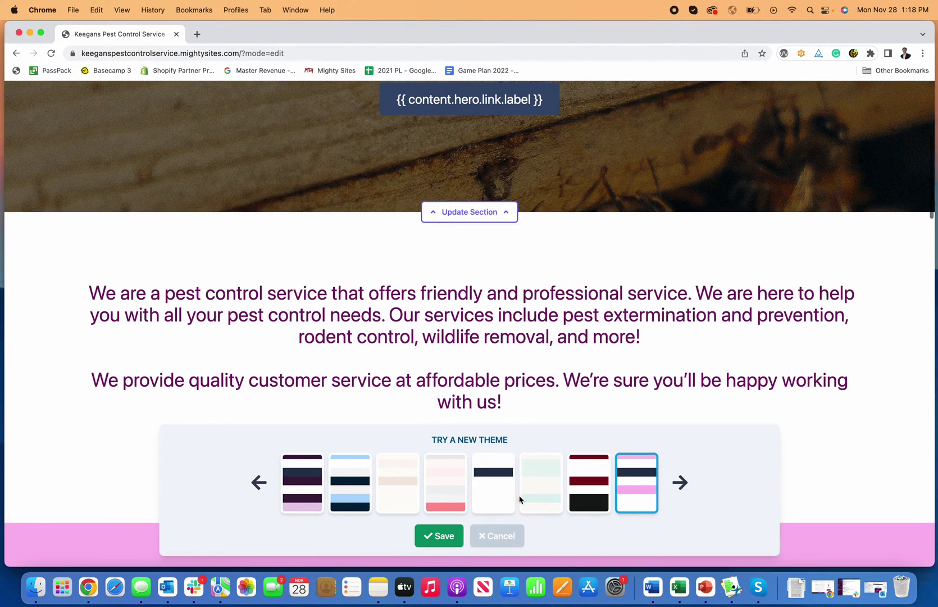
click(520, 499)
scroll(520, 497, up, 5)
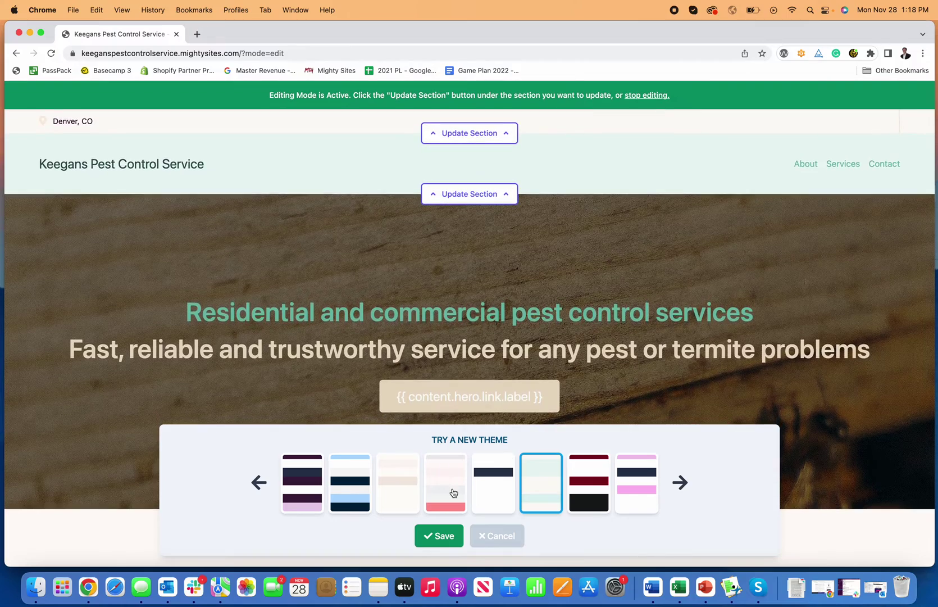
click(454, 492)
click(395, 492)
click(340, 492)
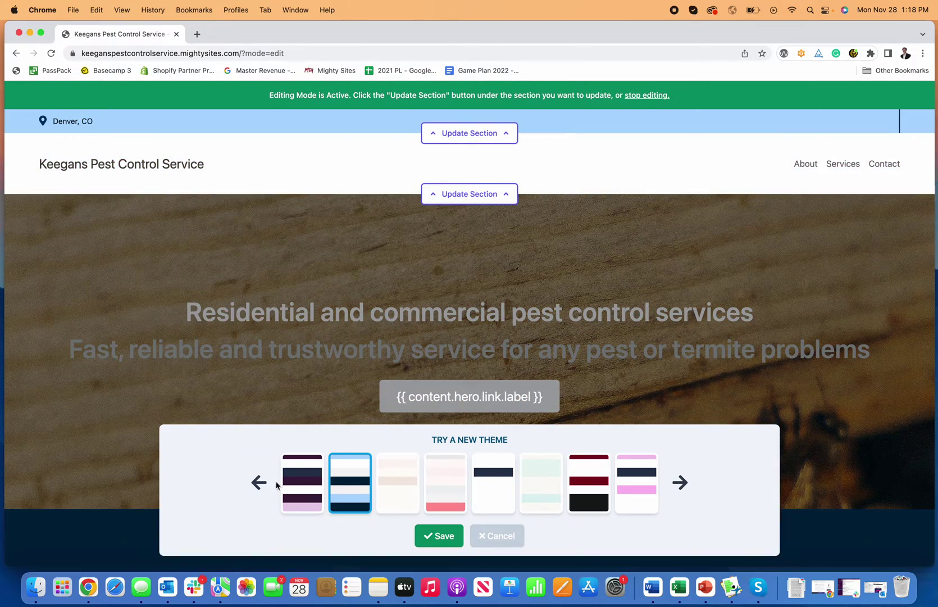
scroll(335, 373, down, 20)
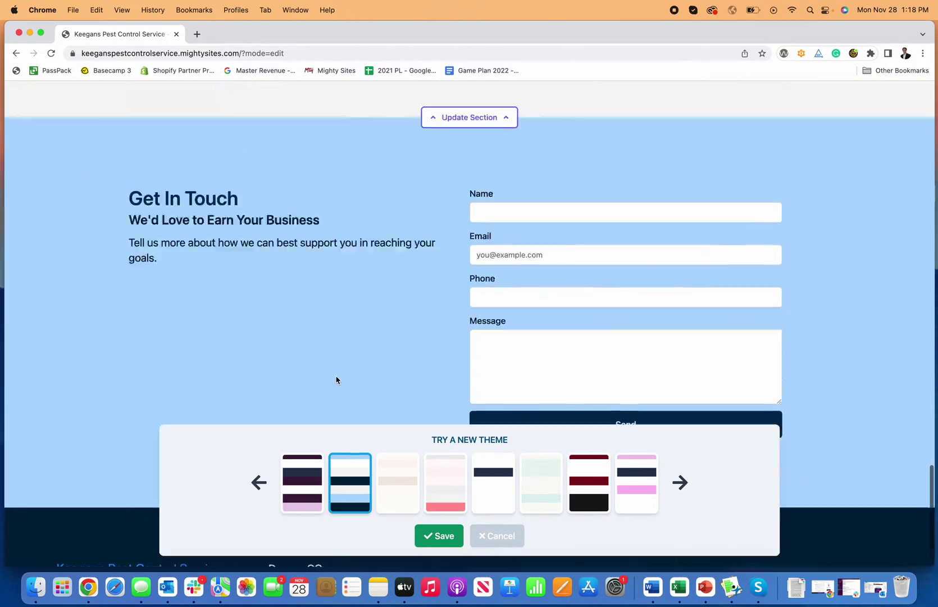
scroll(336, 380, up, 10)
click(497, 536)
scroll(498, 535, up, 5)
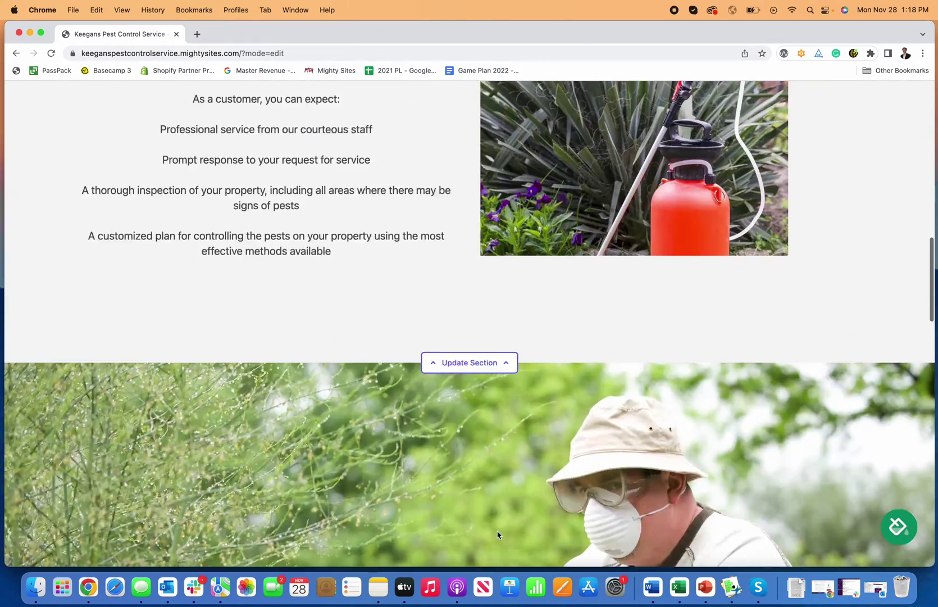
scroll(497, 535, up, 15)
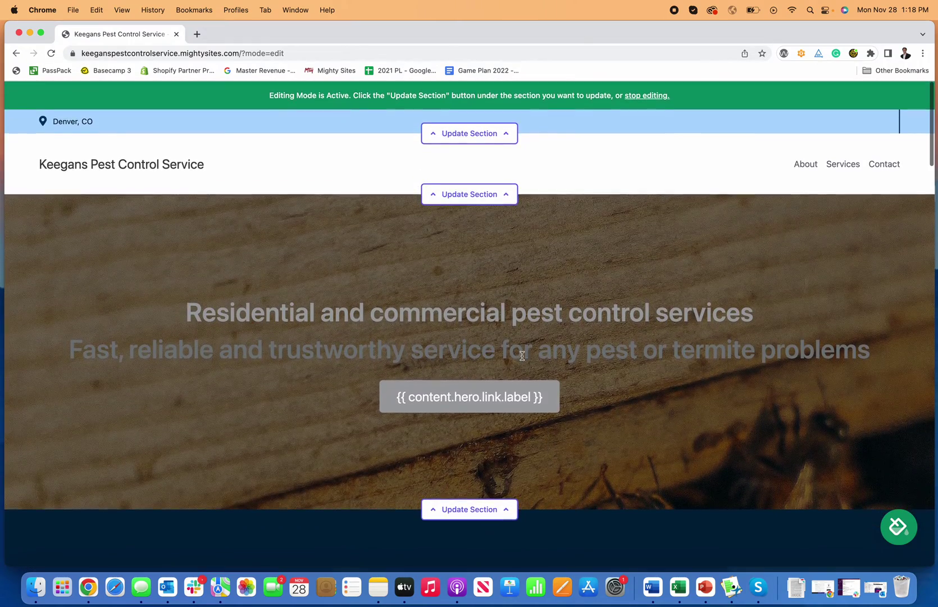
Add Twitter and Facebook profile links to the top bar's social links.
click(476, 135)
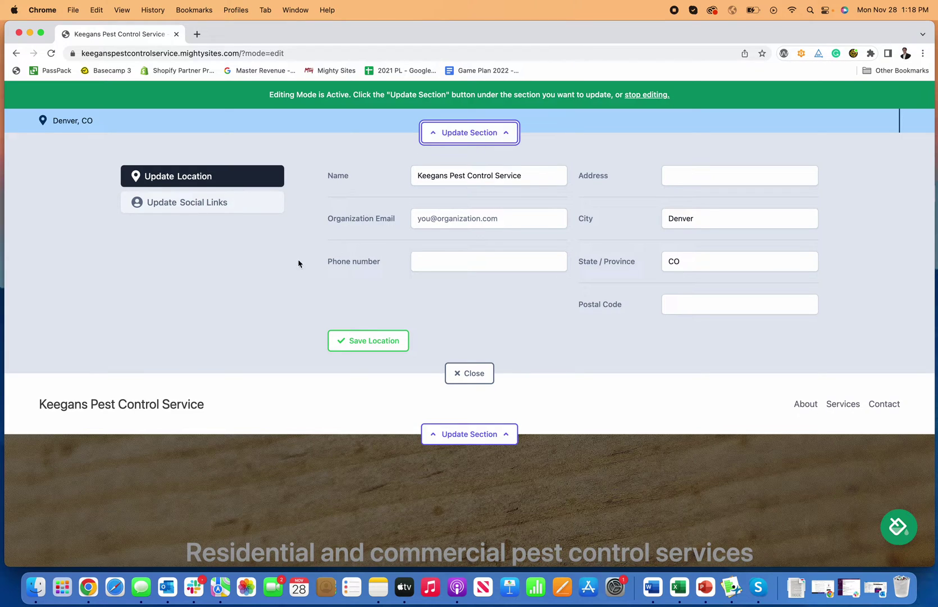
click(234, 209)
click(408, 223)
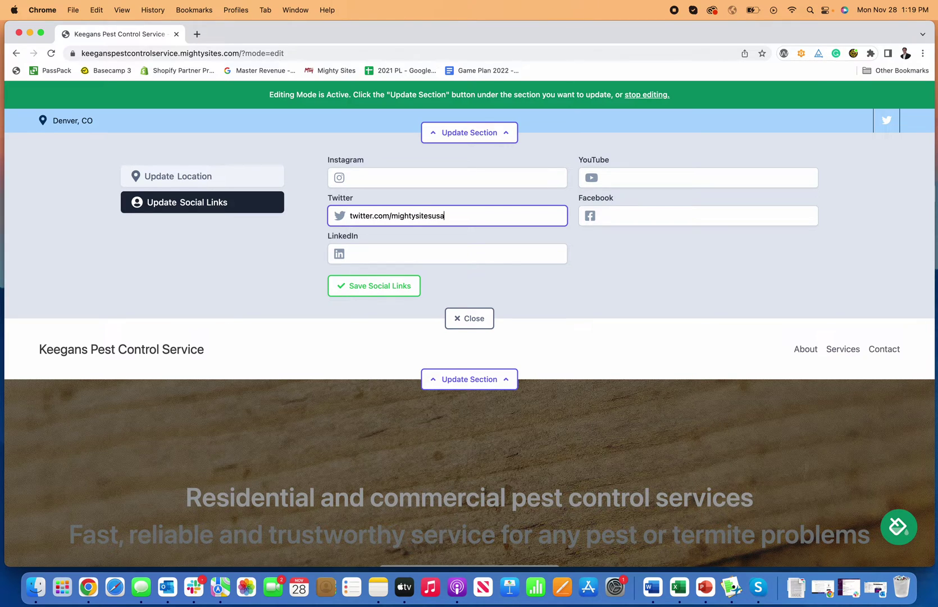
click(618, 212)
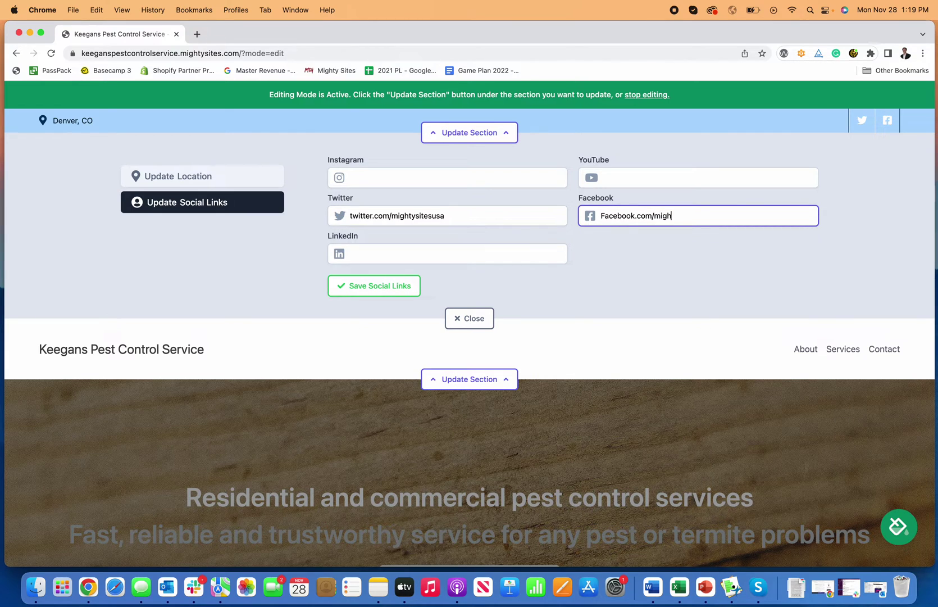
click(398, 286)
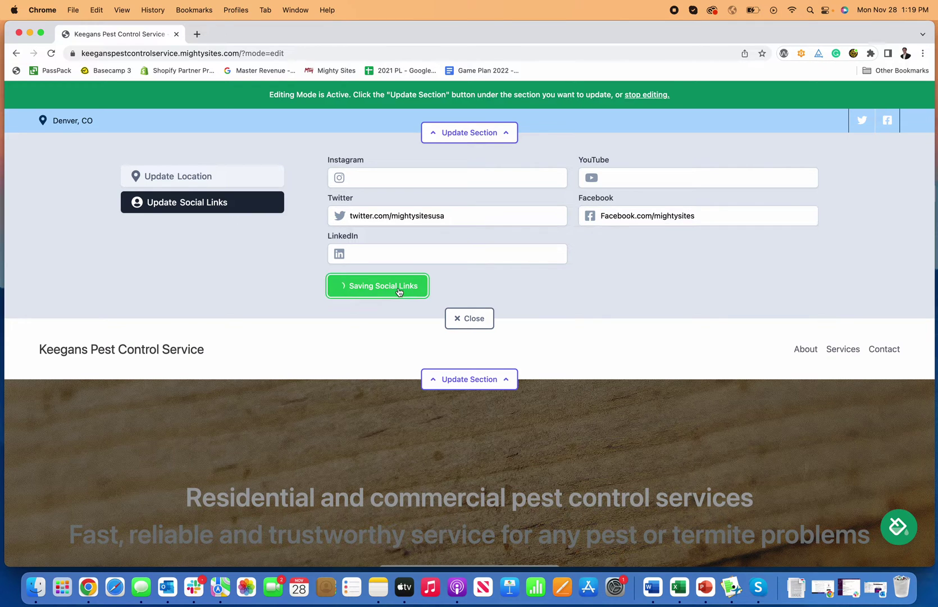
click(469, 318)
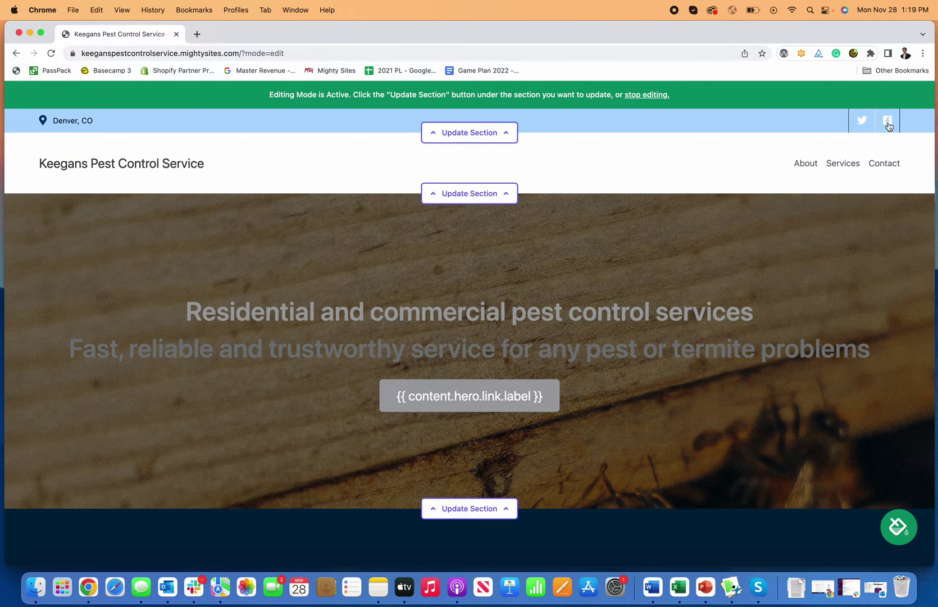
Add the business phone number to the location details and save them.
click(477, 135)
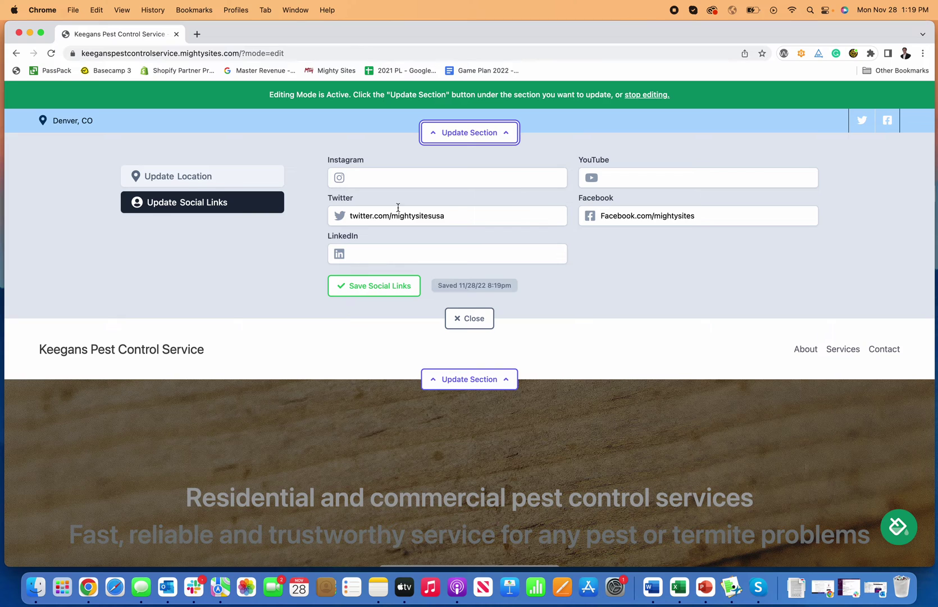
click(241, 183)
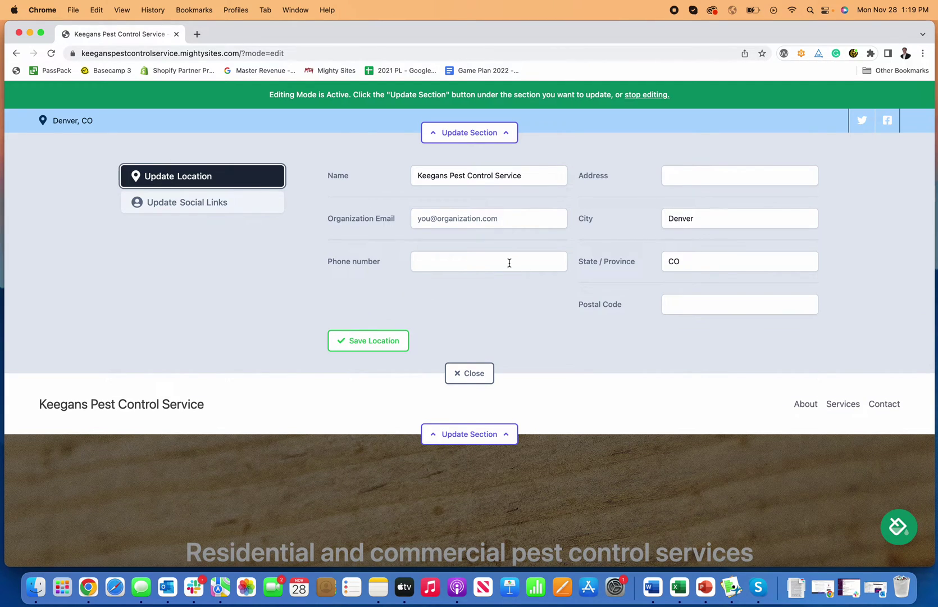
click(509, 262)
text(777-7)
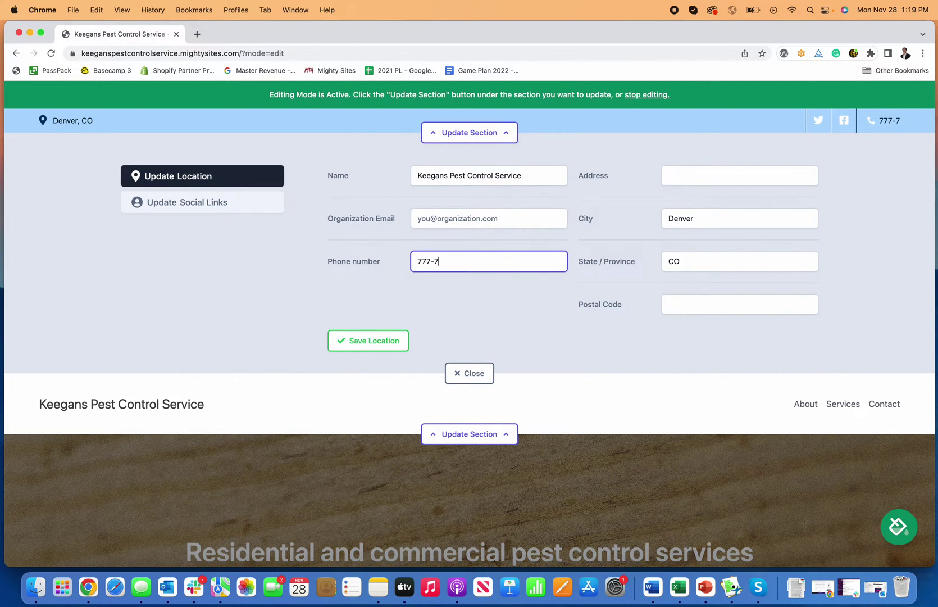
text(77-7777)
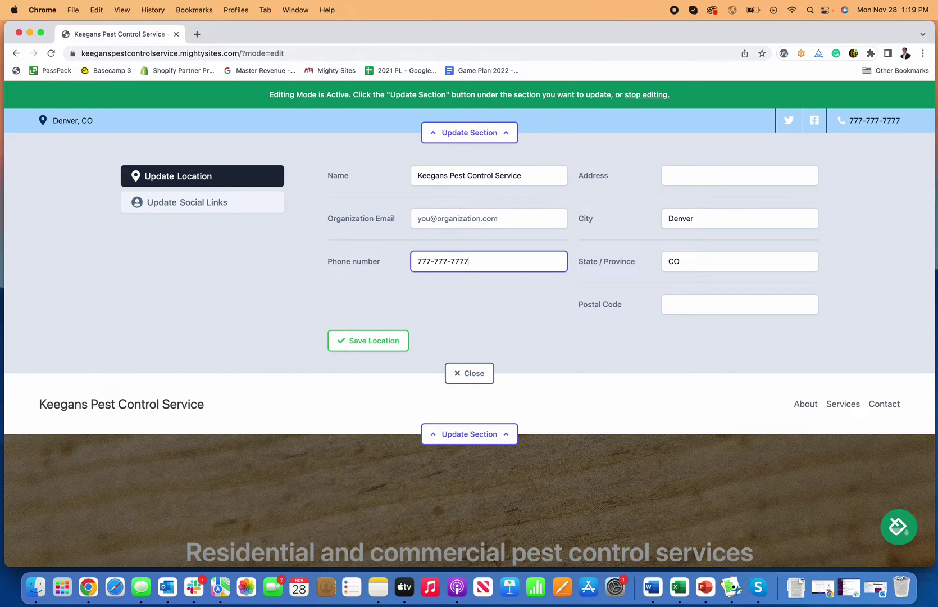
click(368, 341)
click(481, 374)
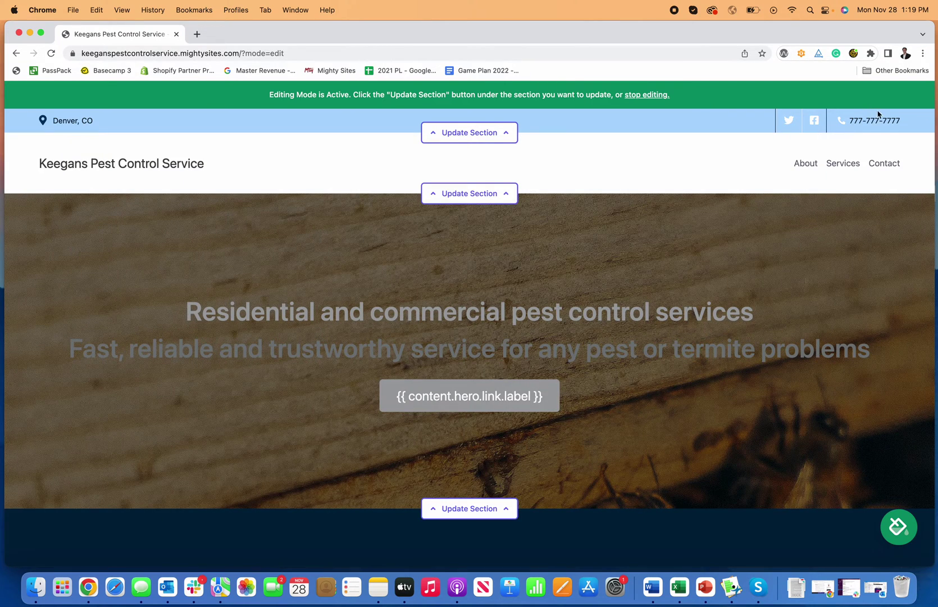
Switch the site to the maroon and dark green colour theme.
click(904, 521)
click(644, 487)
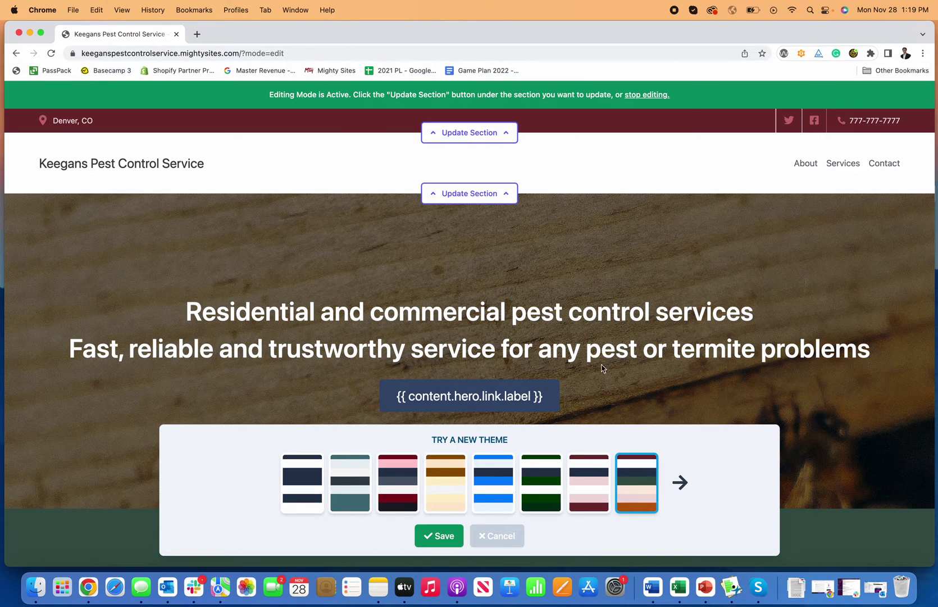
click(499, 543)
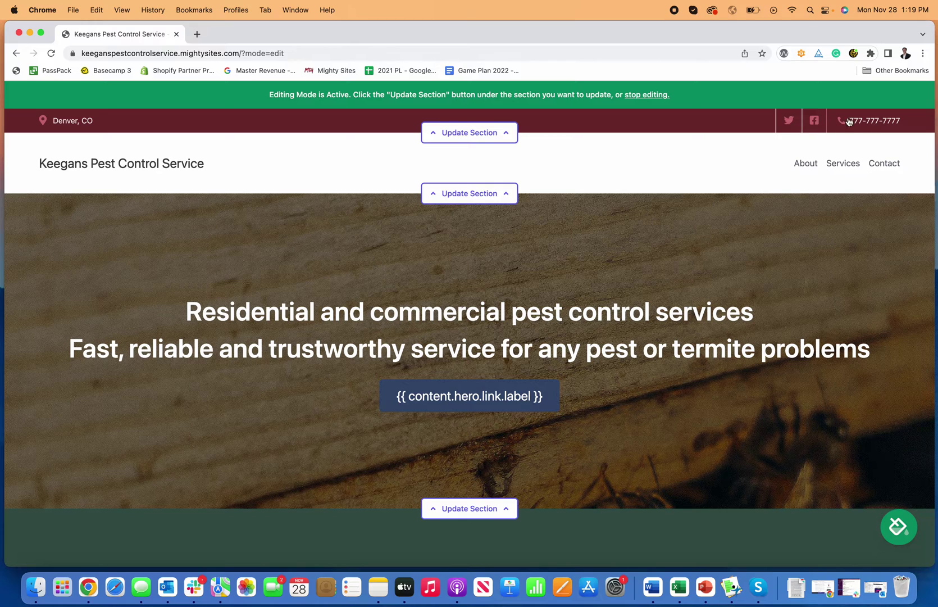
Add the organisation email to the location details and show it on the site.
click(469, 132)
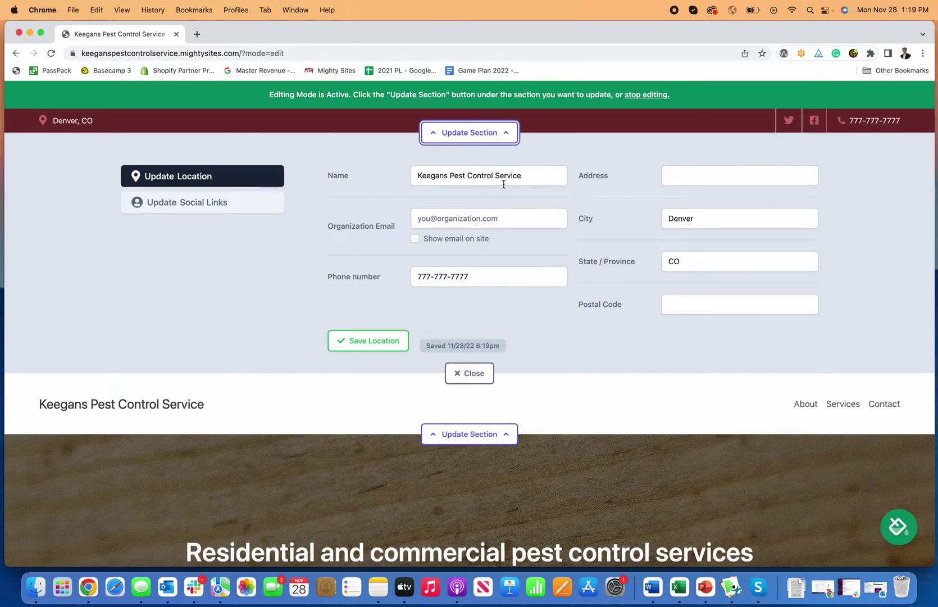
click(450, 224)
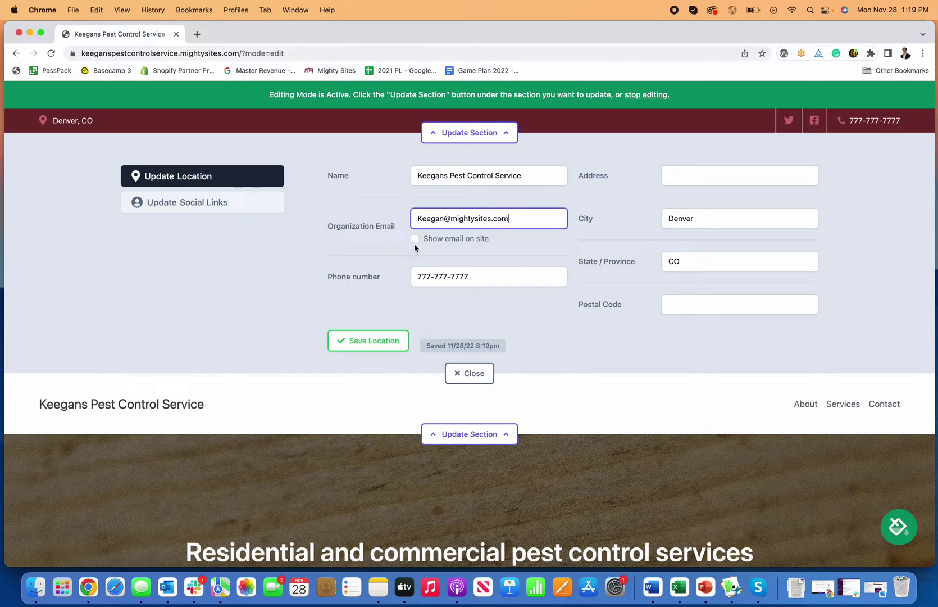
click(415, 240)
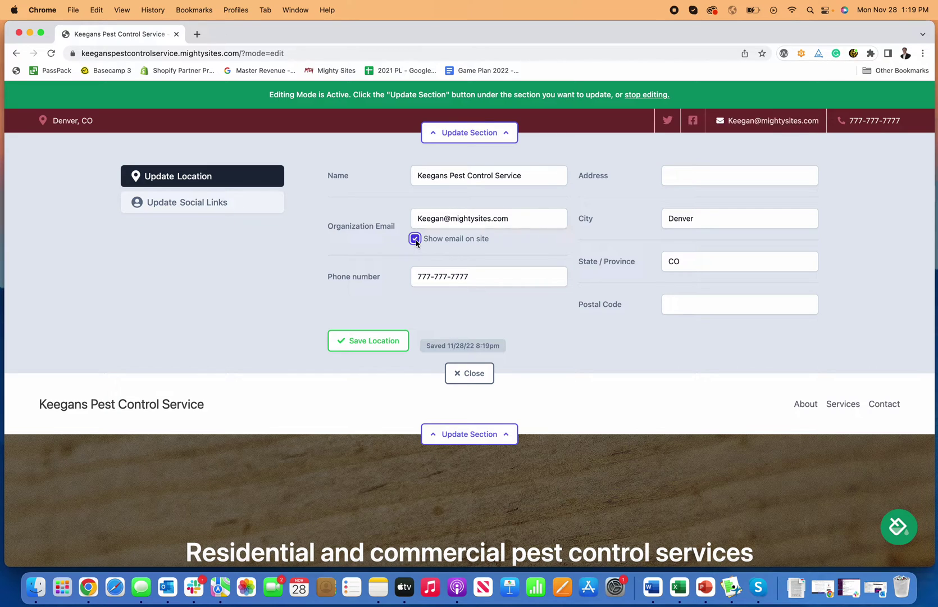
click(375, 341)
click(471, 374)
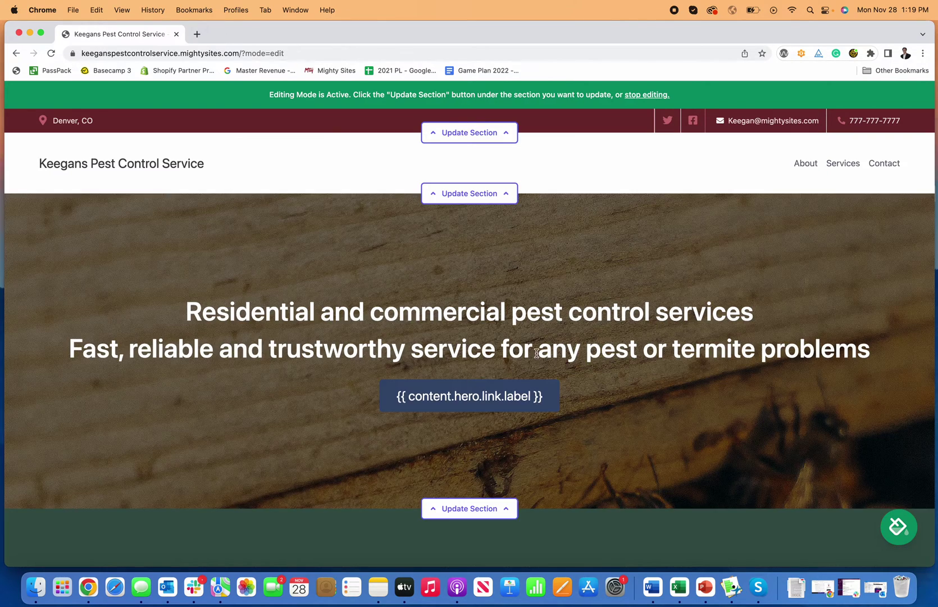
Open the header section's Update Logo panel.
scroll(551, 310, down, 2)
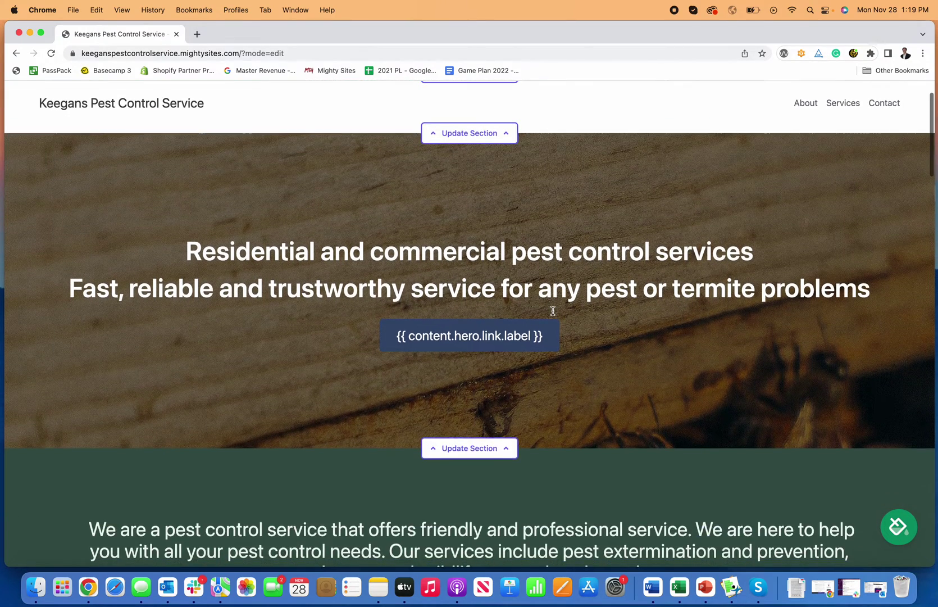
scroll(551, 310, up, 2)
click(469, 193)
click(203, 266)
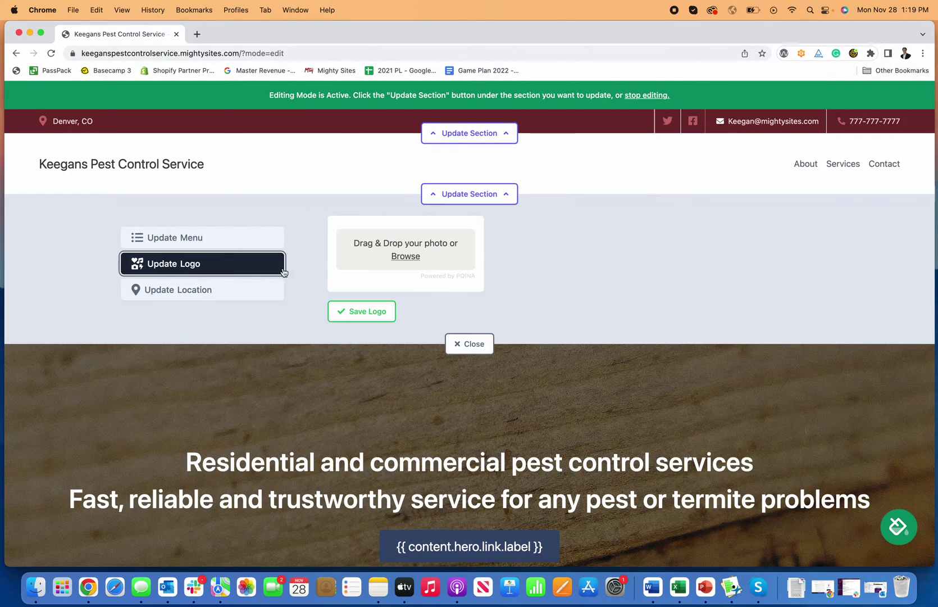
Load the Canva website in a new browser tab.
click(195, 35)
text(canva.com)
key(Return)
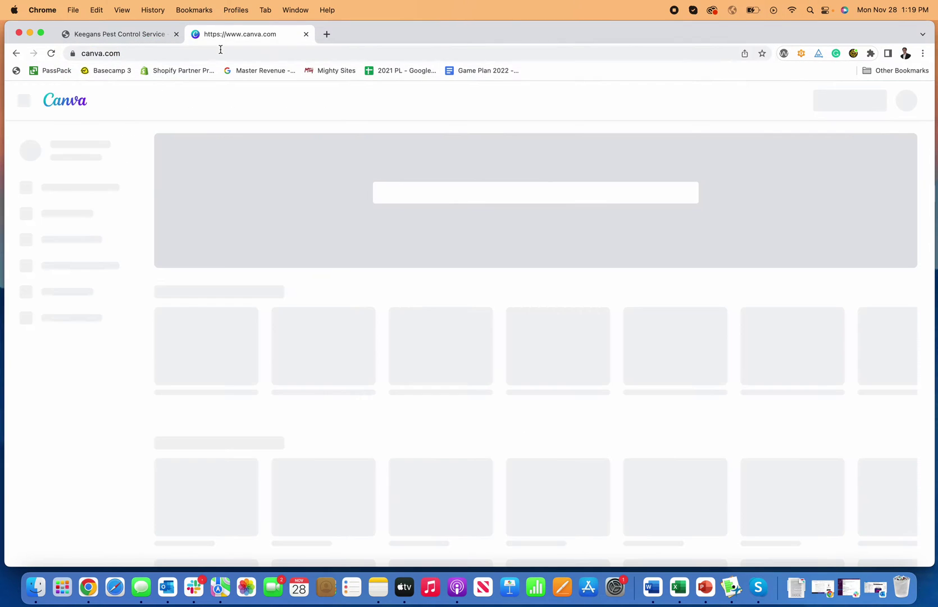
Create a new 500 × 500 Logo design in Canva.
click(850, 101)
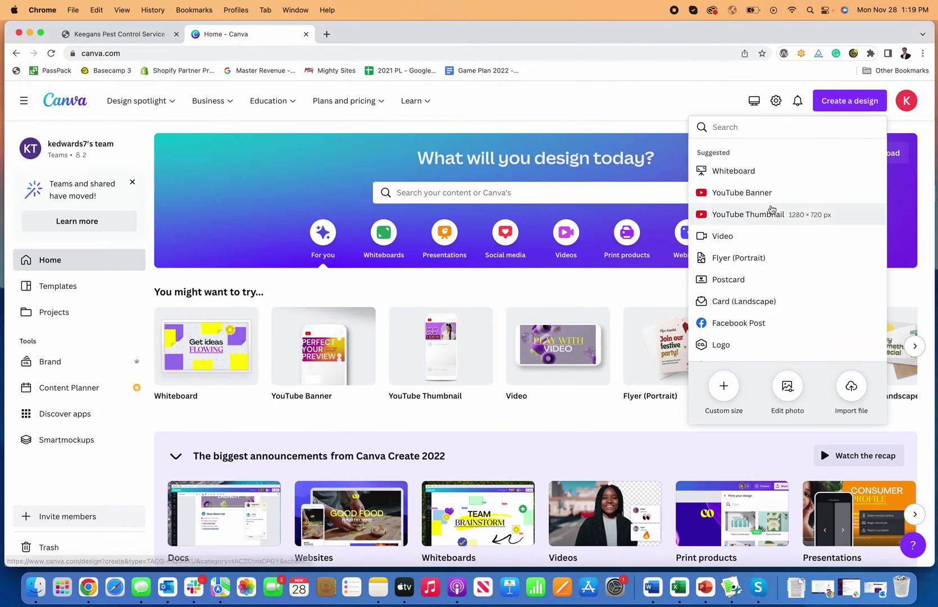
click(748, 134)
text(logo)
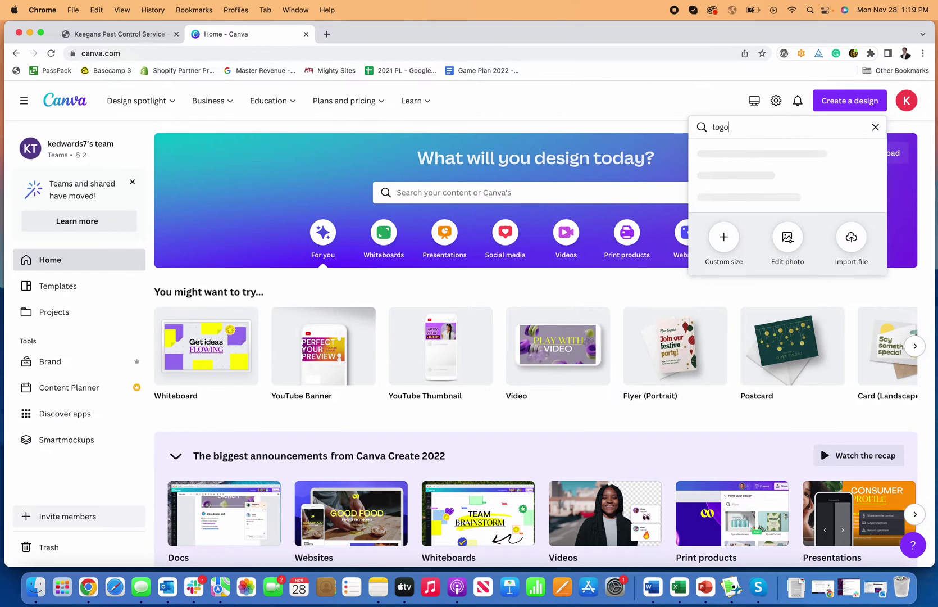
click(745, 154)
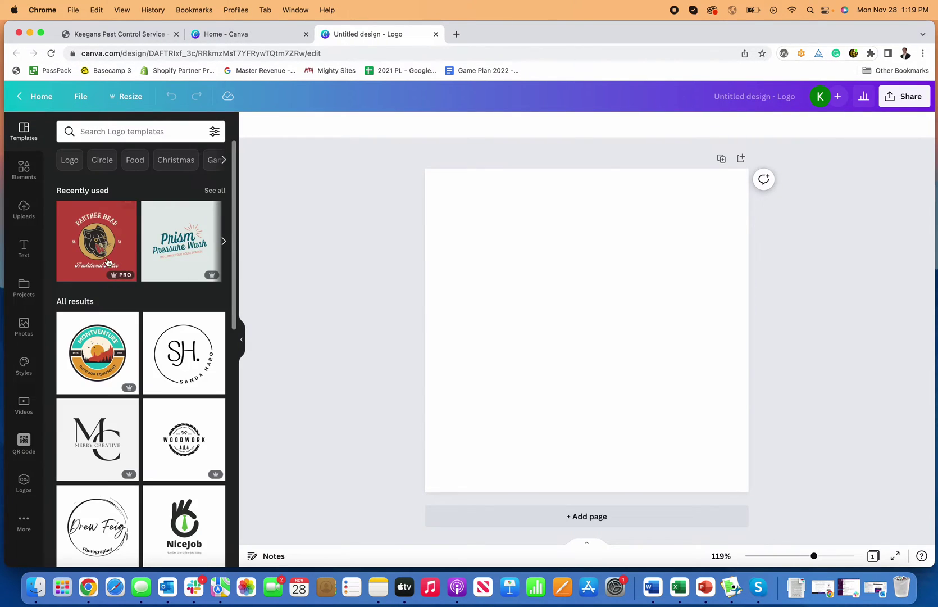
Place the first 'pest control' template result, Green Modern Pest Control Logo, on the page.
click(150, 130)
text(pest )
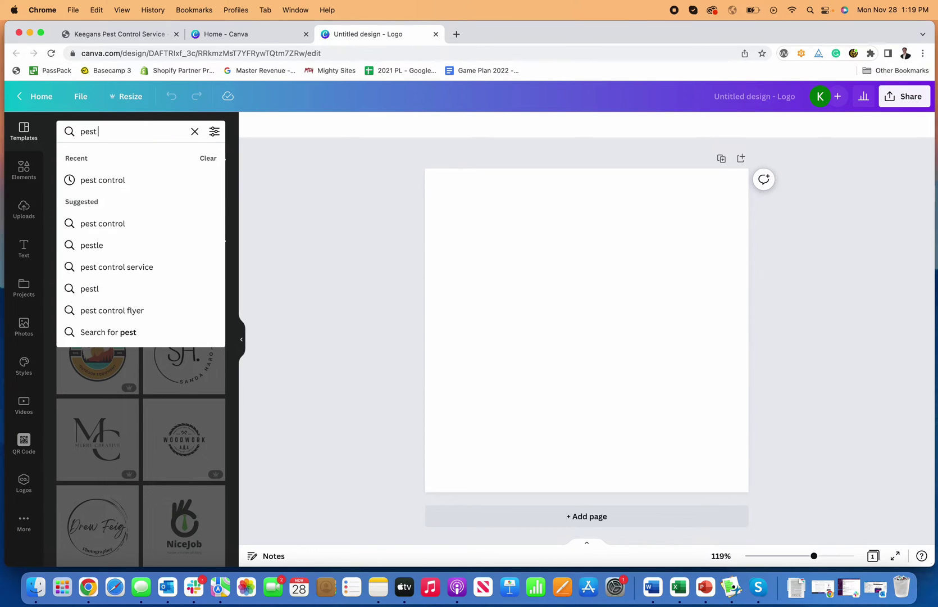
text(control)
key(Return)
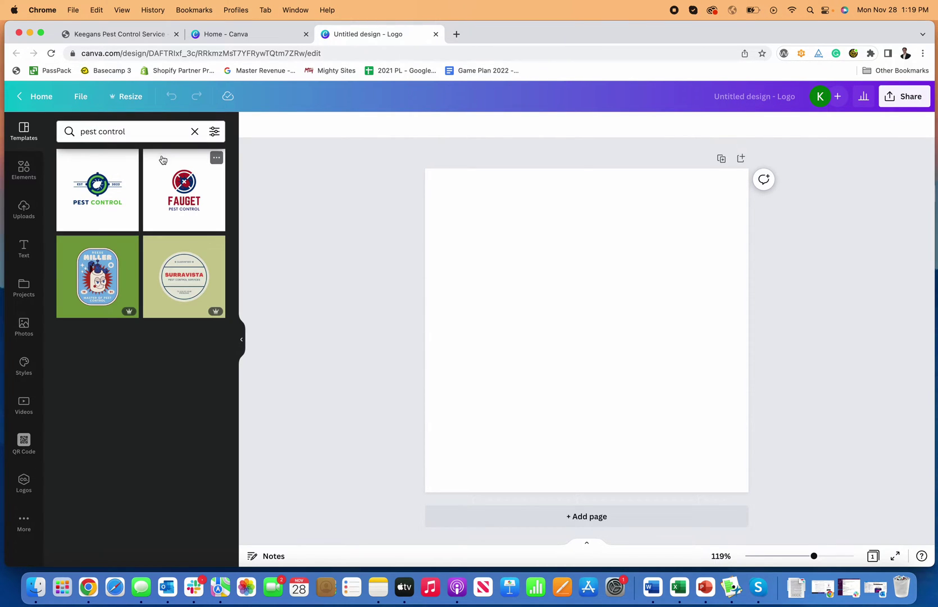
drag(98, 190, 528, 243)
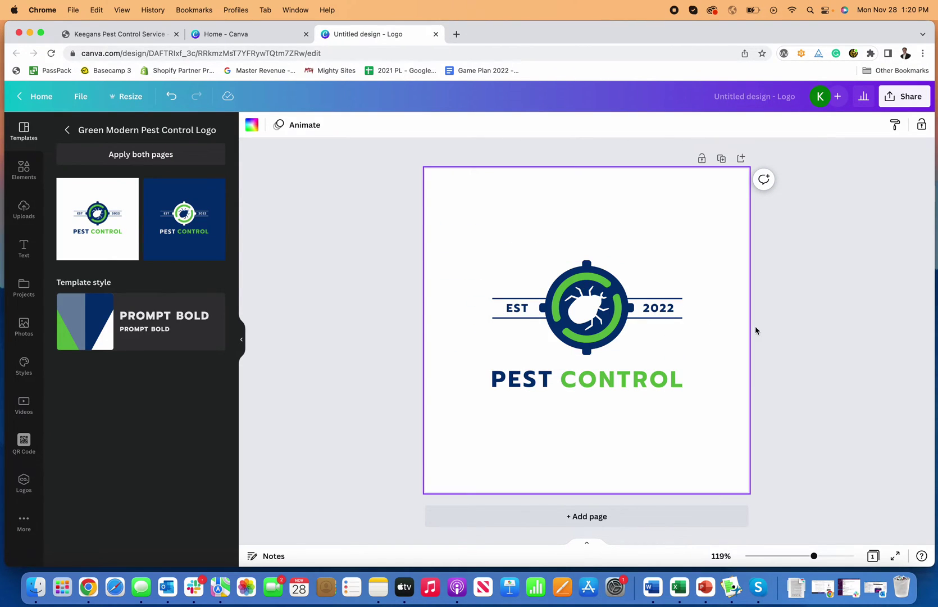
Rename the design to 'Pest Control Business Logo'.
click(885, 98)
click(775, 94)
key(BackSpace)
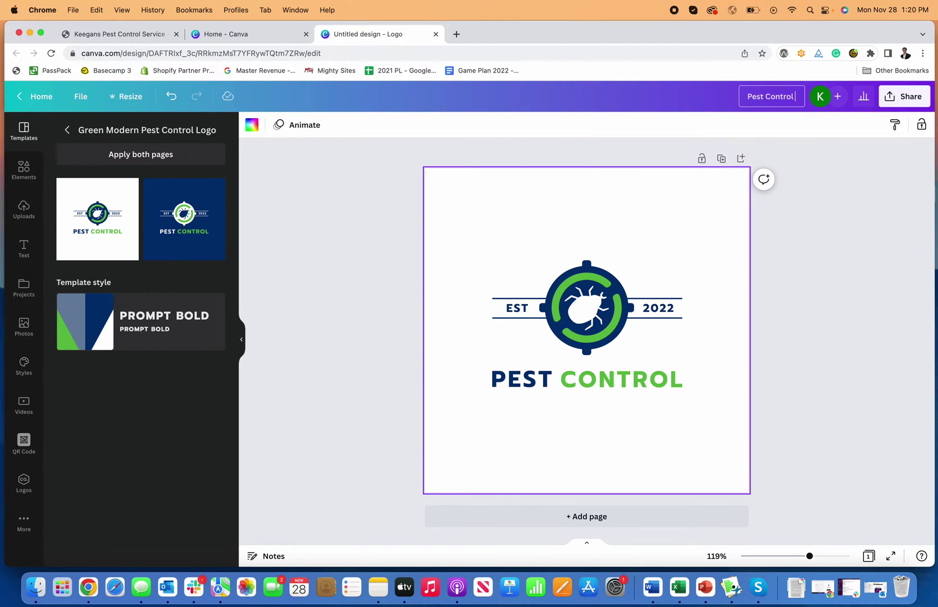
text(Pest Control Business Logo)
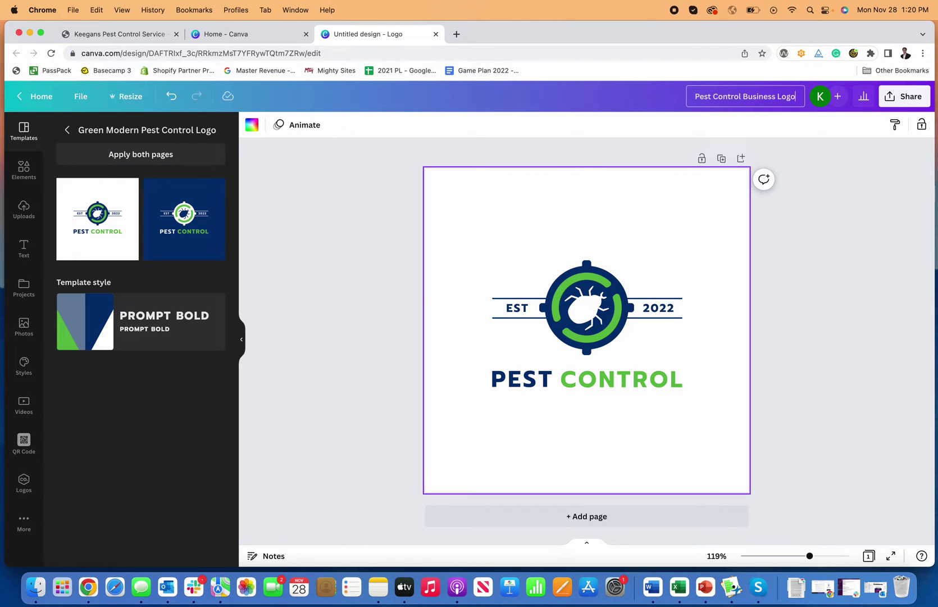
click(844, 180)
Download the logo as a JPG file.
click(905, 96)
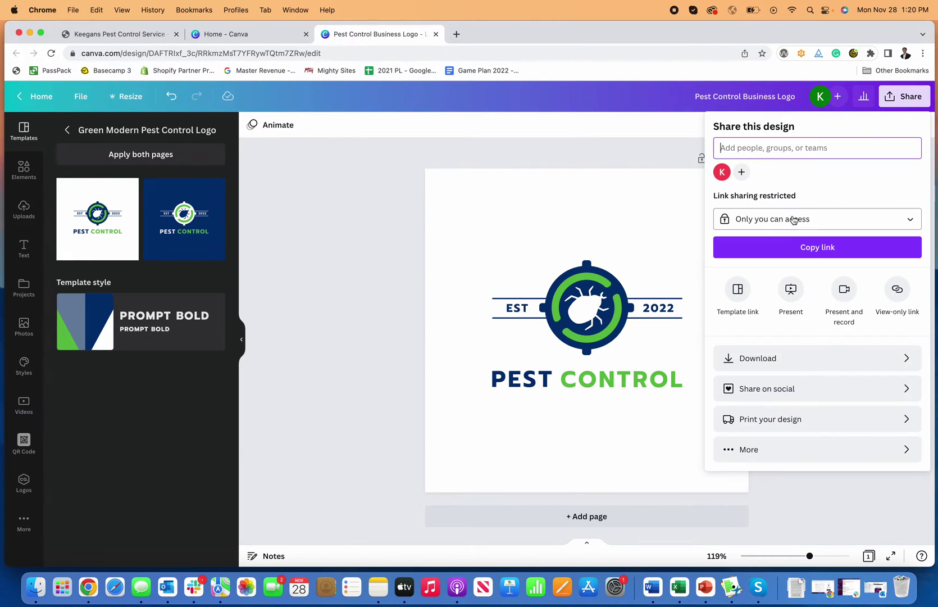
click(794, 361)
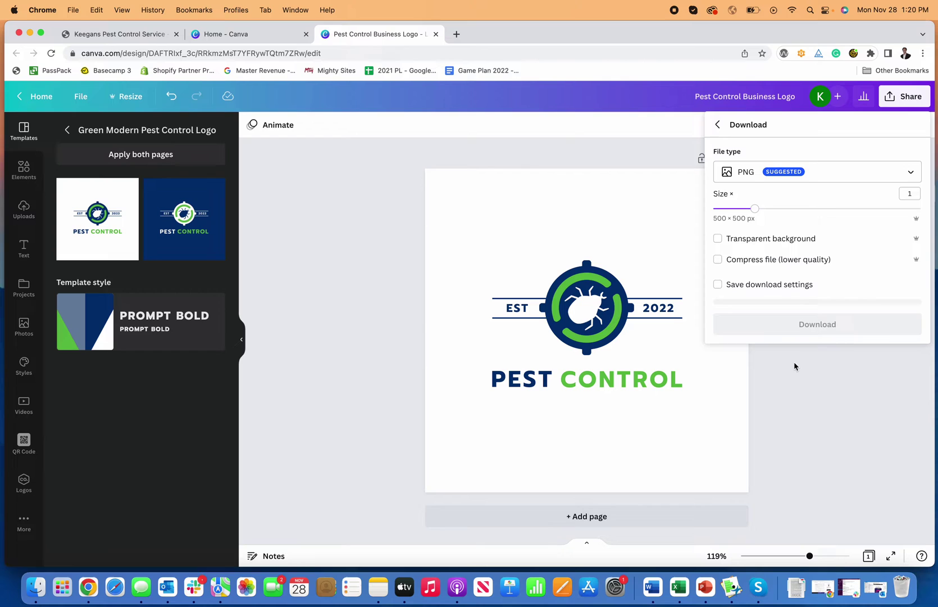
click(765, 179)
click(769, 208)
click(820, 325)
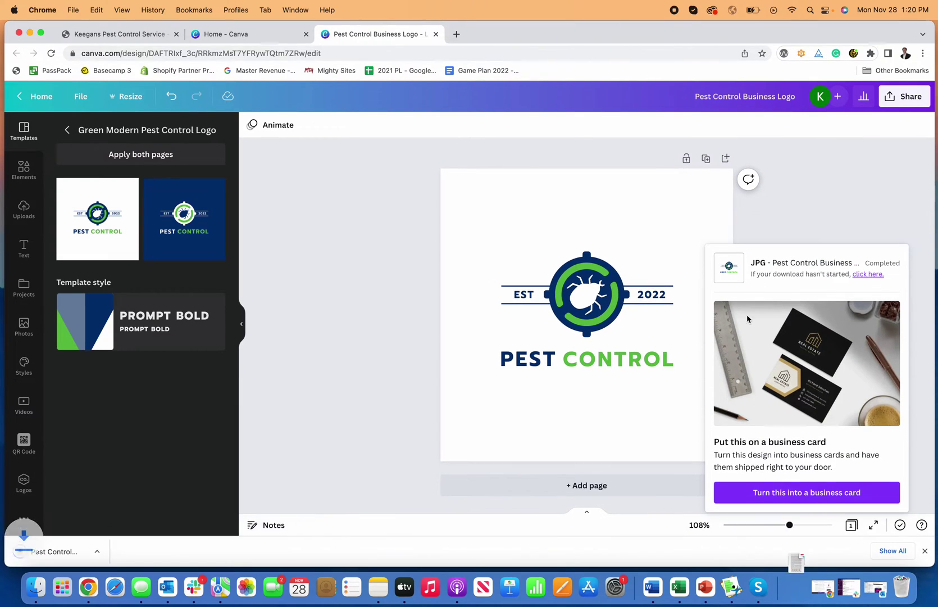
Return to the Mighty Sites website editor tab.
click(247, 35)
click(380, 35)
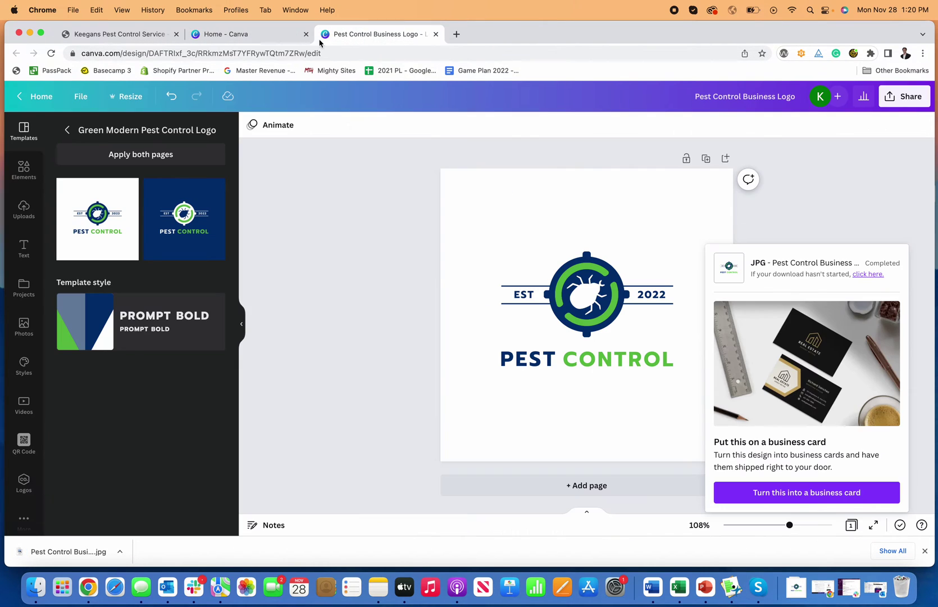
click(147, 35)
Upload Pest Control Business Logo.jpg from Downloads as the site logo.
click(405, 257)
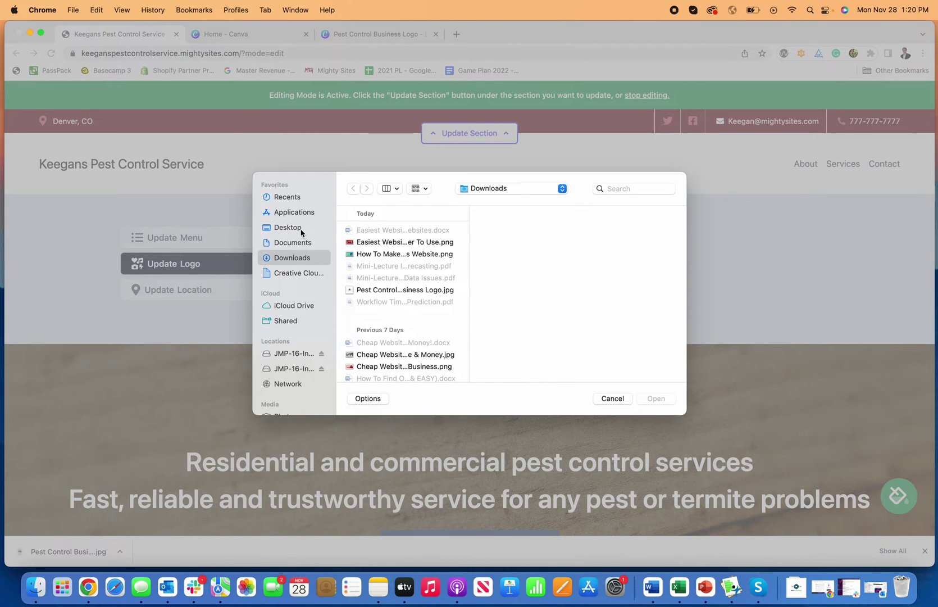
click(301, 230)
click(304, 257)
click(402, 291)
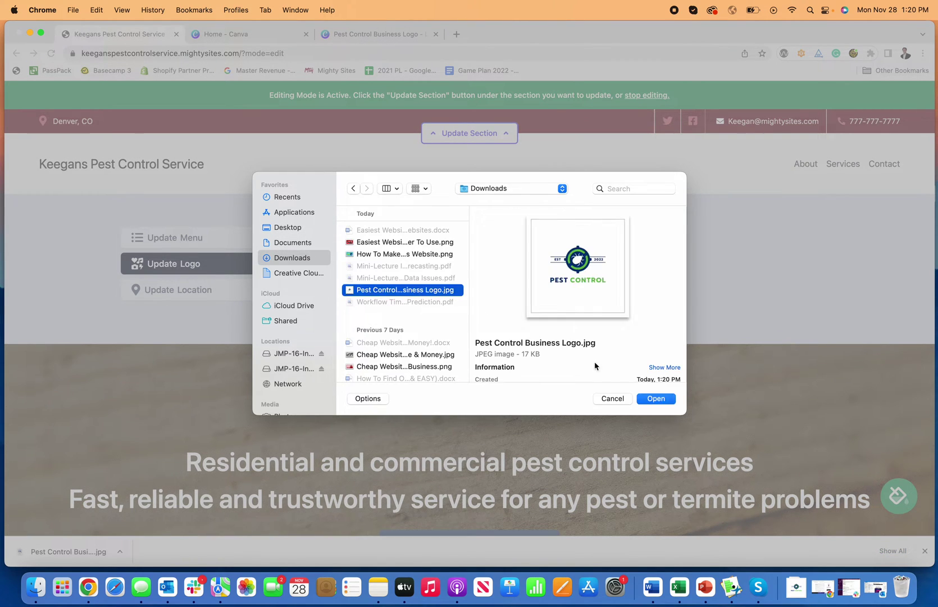
click(654, 398)
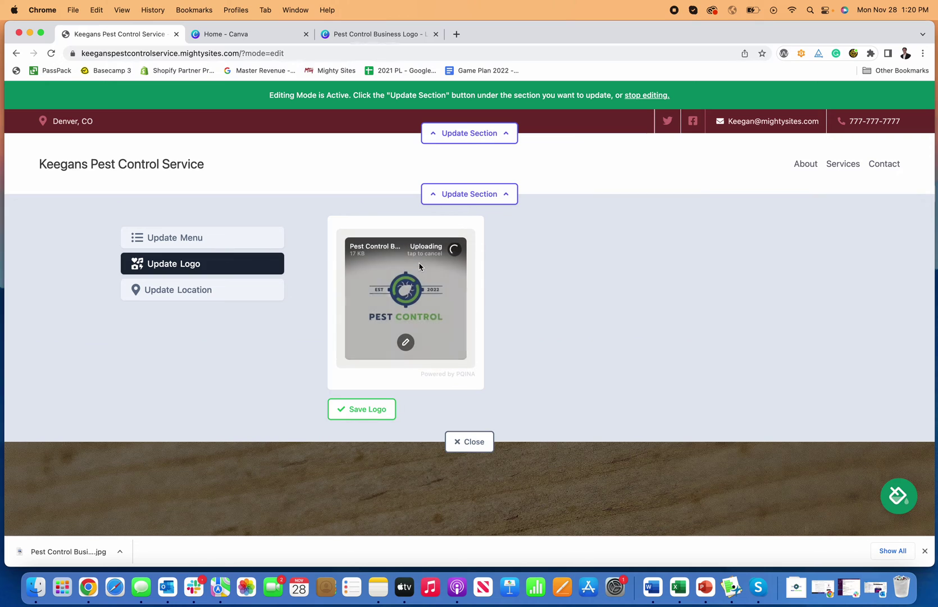
click(406, 342)
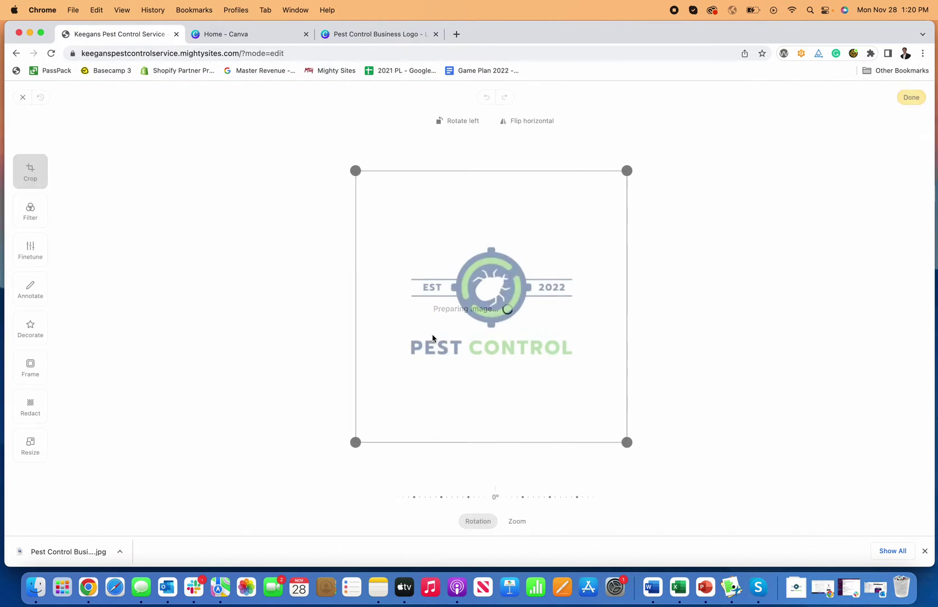
click(911, 98)
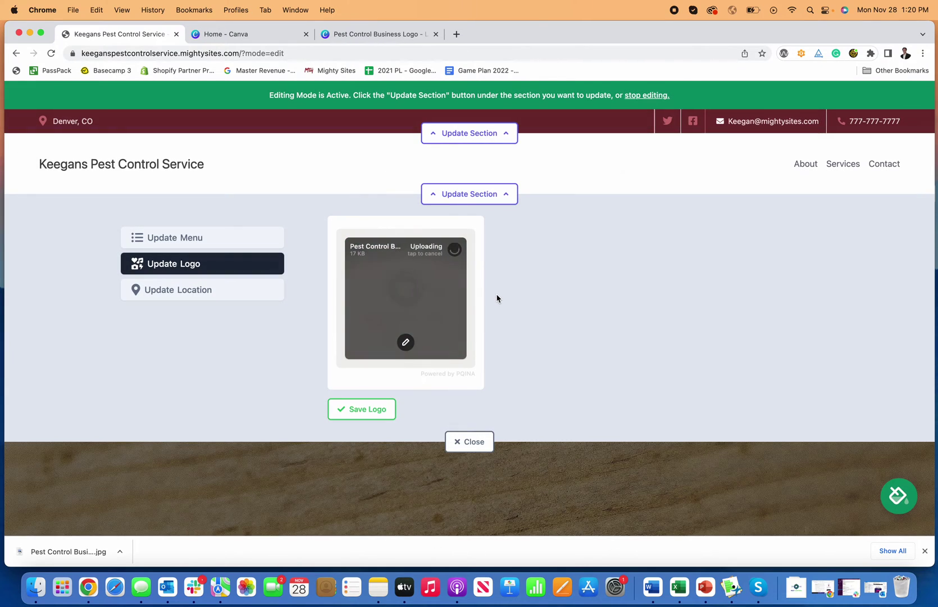
Save the logo to the header, enlarge it twice, shrink it once, and open it for editing.
click(369, 411)
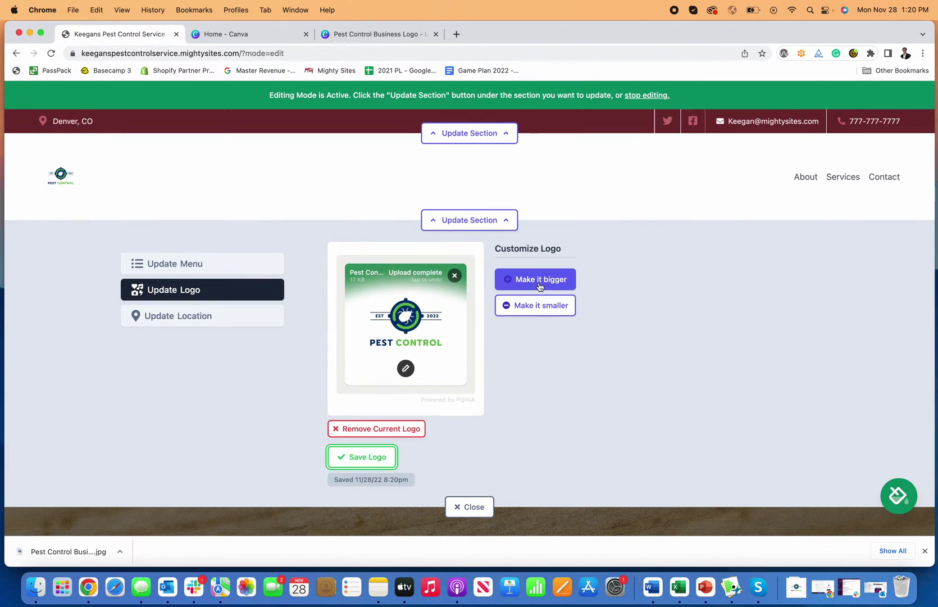
click(540, 287)
click(548, 302)
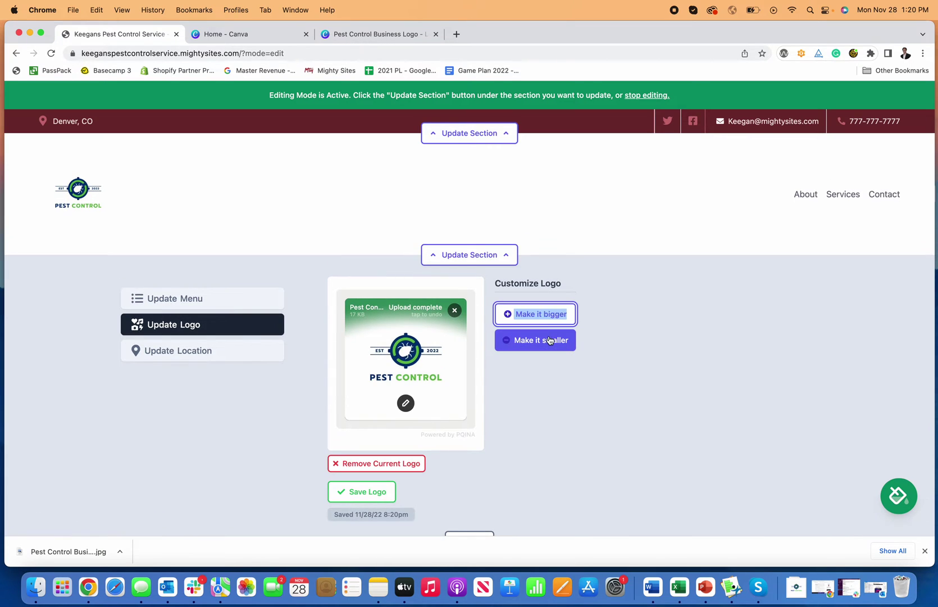
double_click(550, 340)
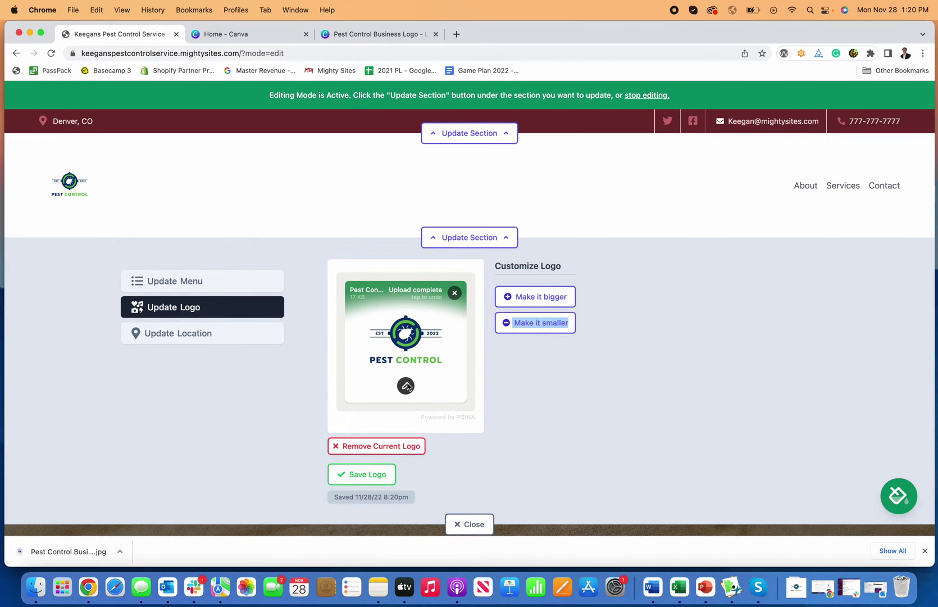
click(406, 386)
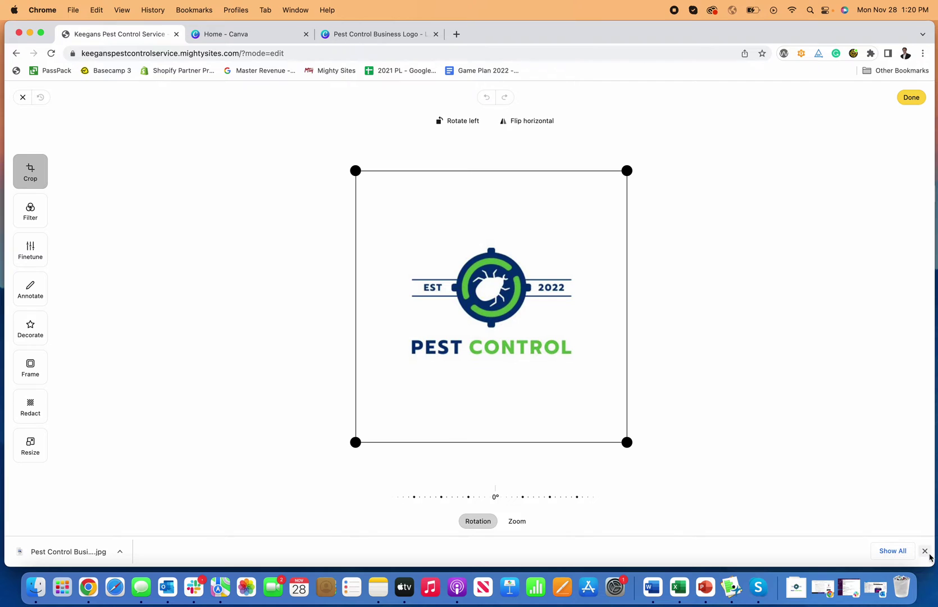
Crop the logo tighter, trimming empty space from top, bottom, left and right.
click(925, 551)
drag(627, 458, 616, 379)
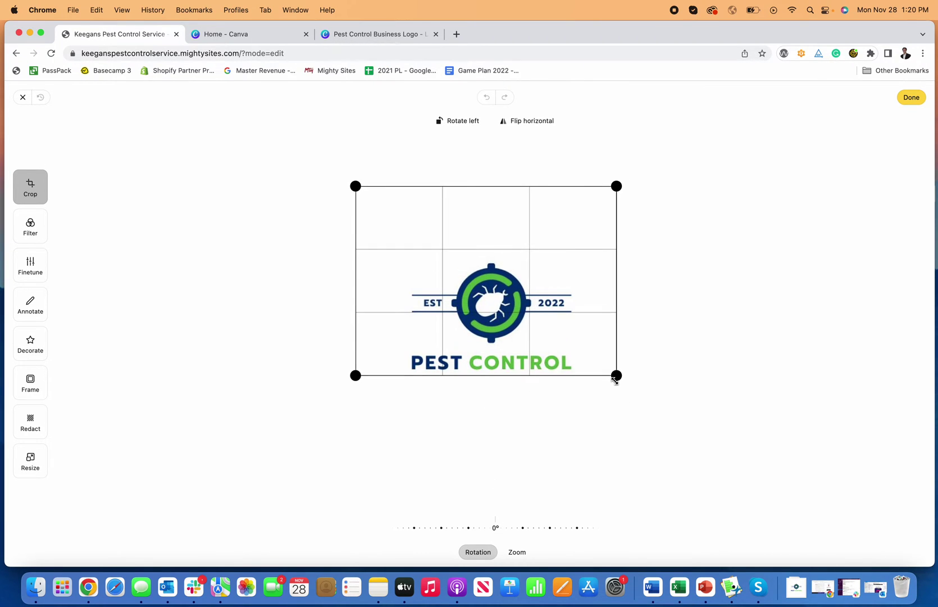
drag(616, 183, 604, 258)
drag(357, 258, 404, 256)
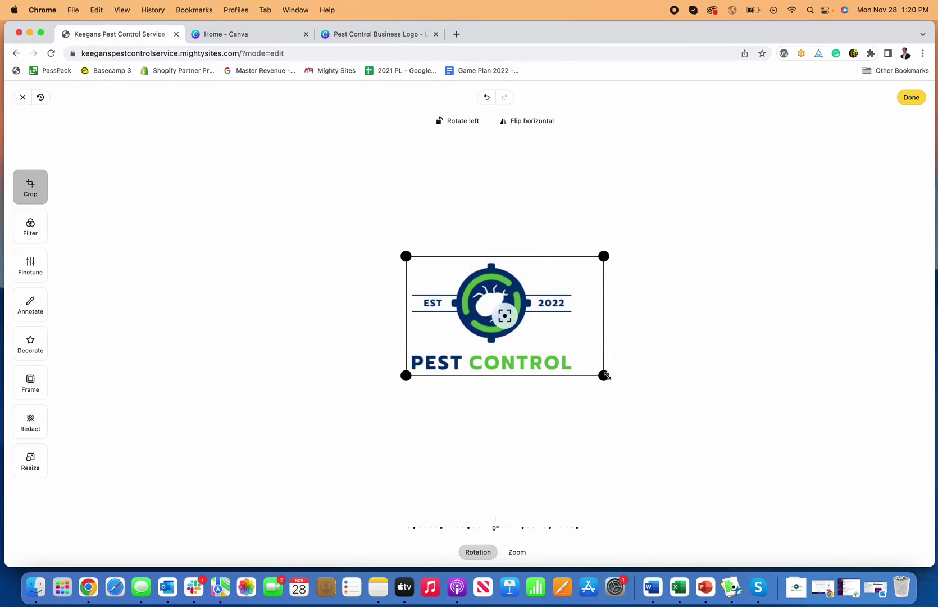
drag(605, 375, 576, 375)
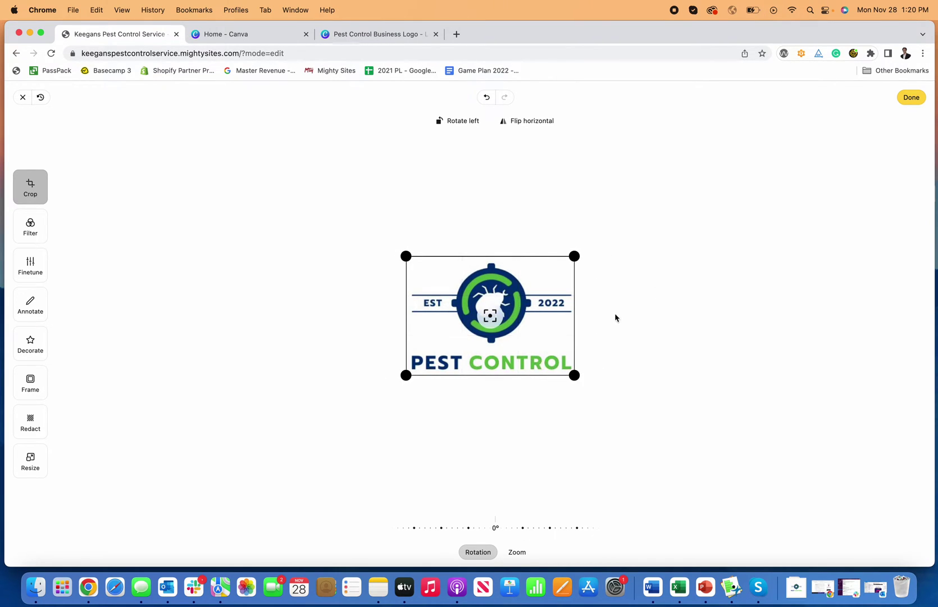
Look through the Filter, Finetune, Decorate and Frame options, then apply the crop.
click(43, 232)
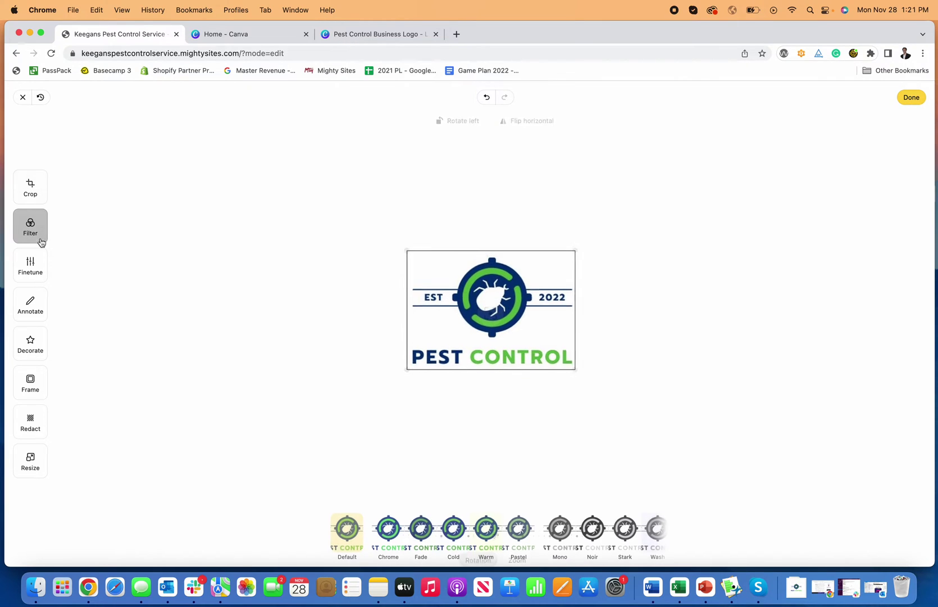
click(30, 264)
click(31, 344)
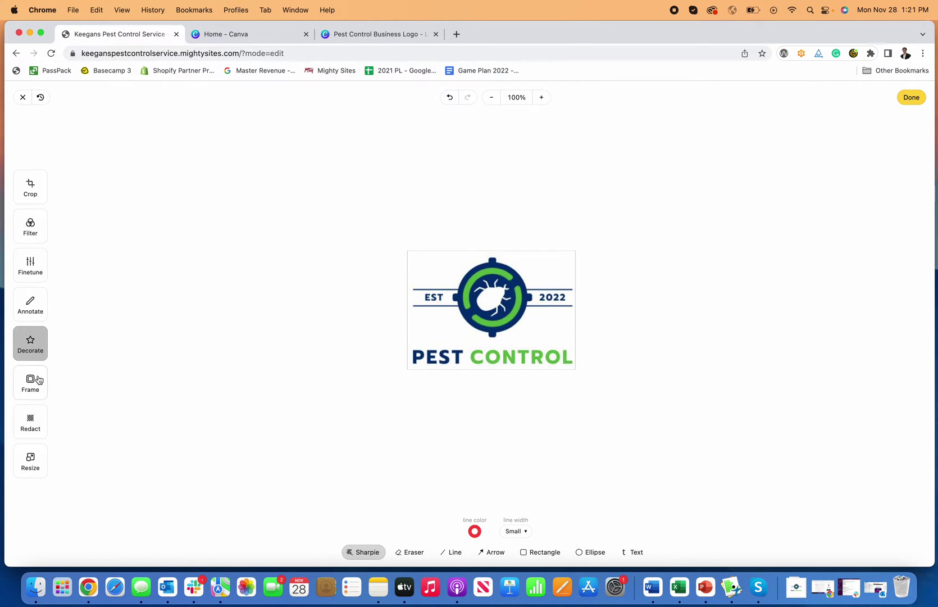
click(33, 382)
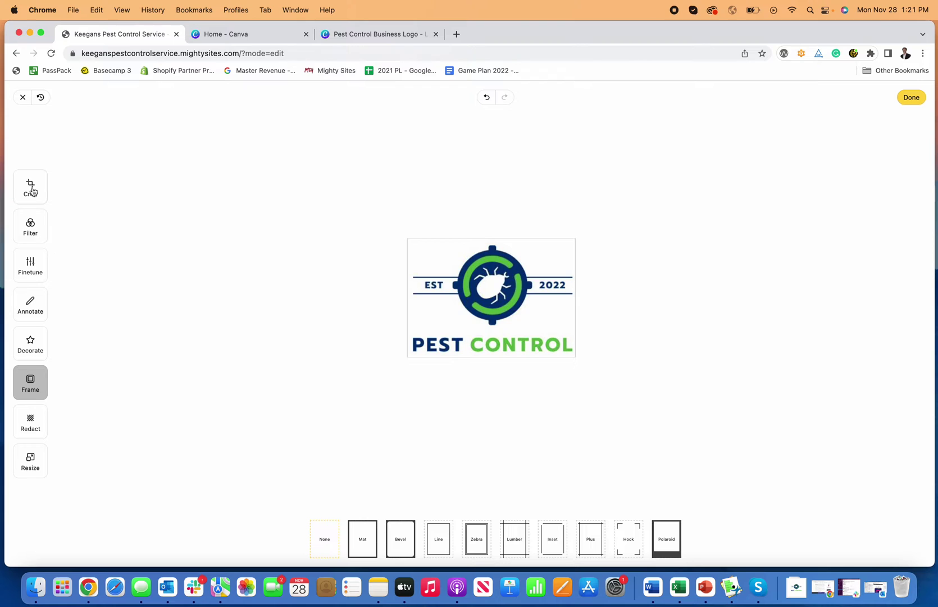
click(31, 188)
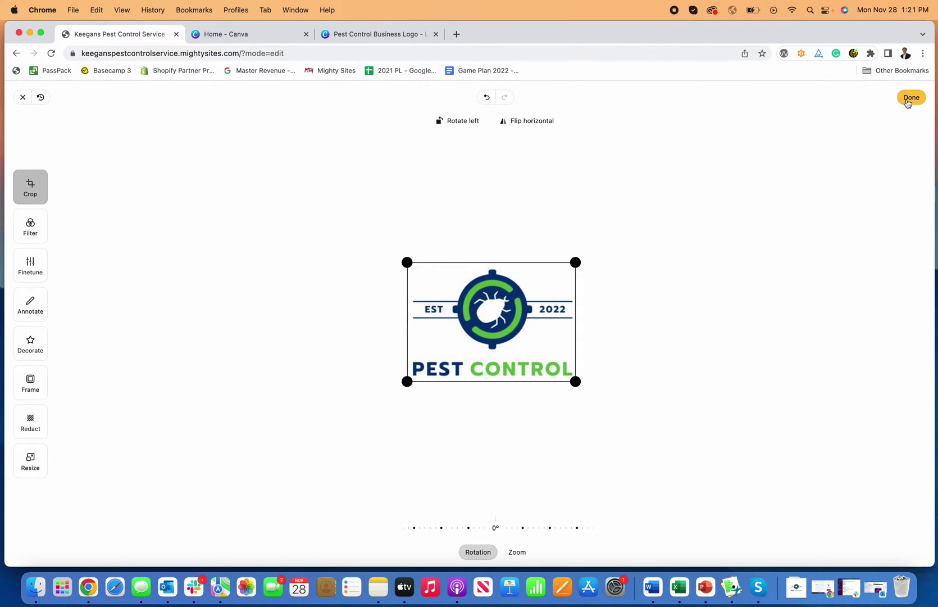
click(911, 97)
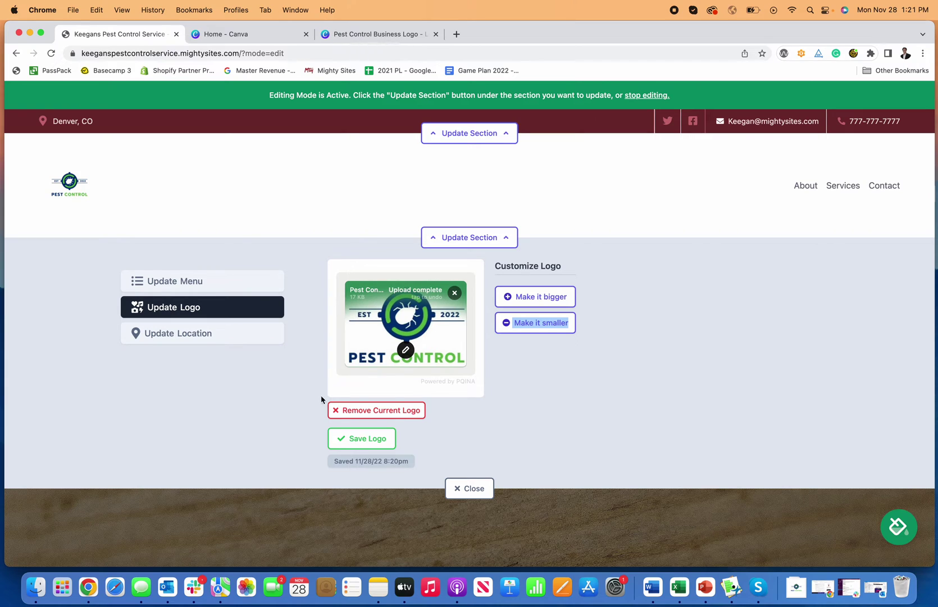
Save the cropped Pest Control logo to the header and collapse the Update Logo panel.
click(361, 442)
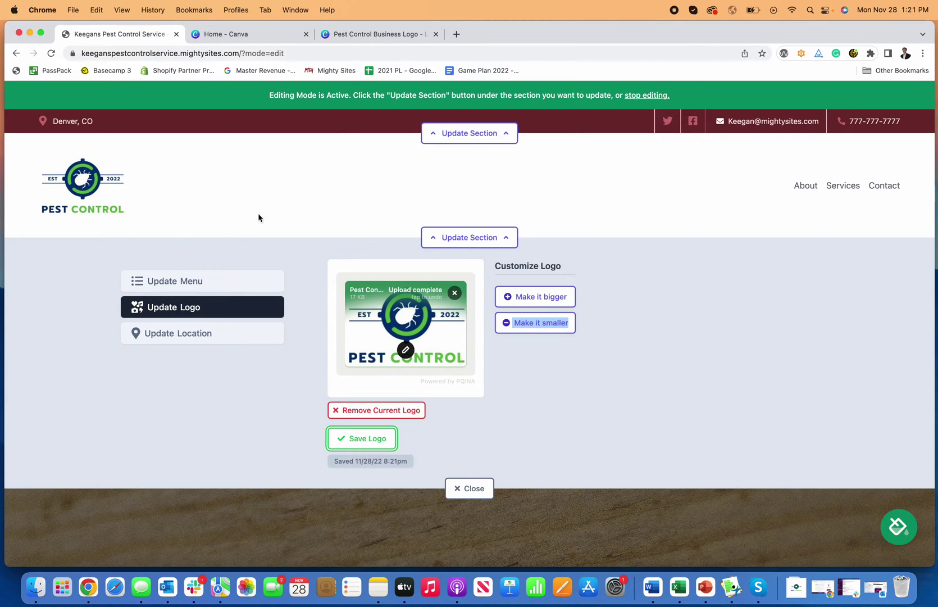
click(488, 240)
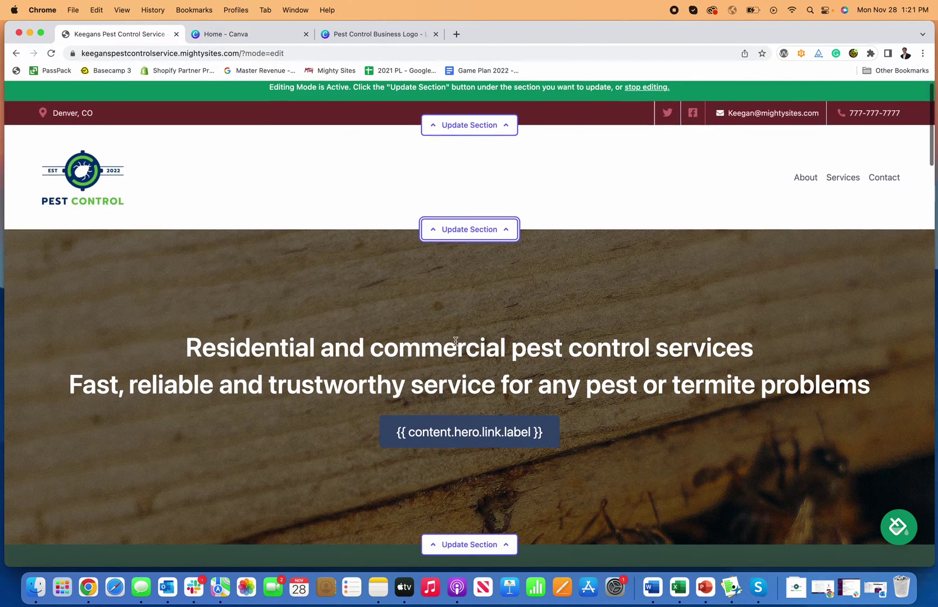
scroll(455, 341, down, 2)
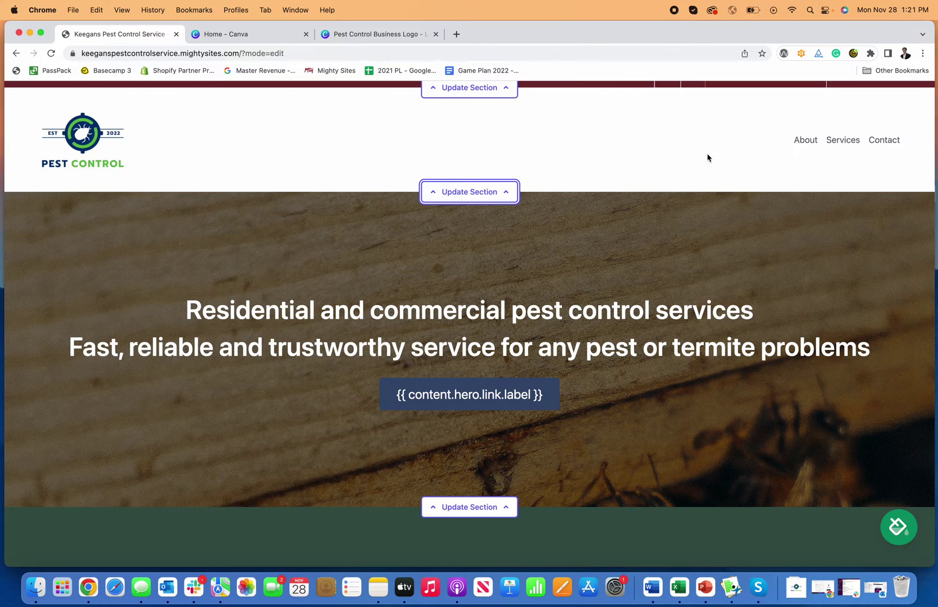
scroll(773, 172, up, 2)
scroll(772, 174, down, 2)
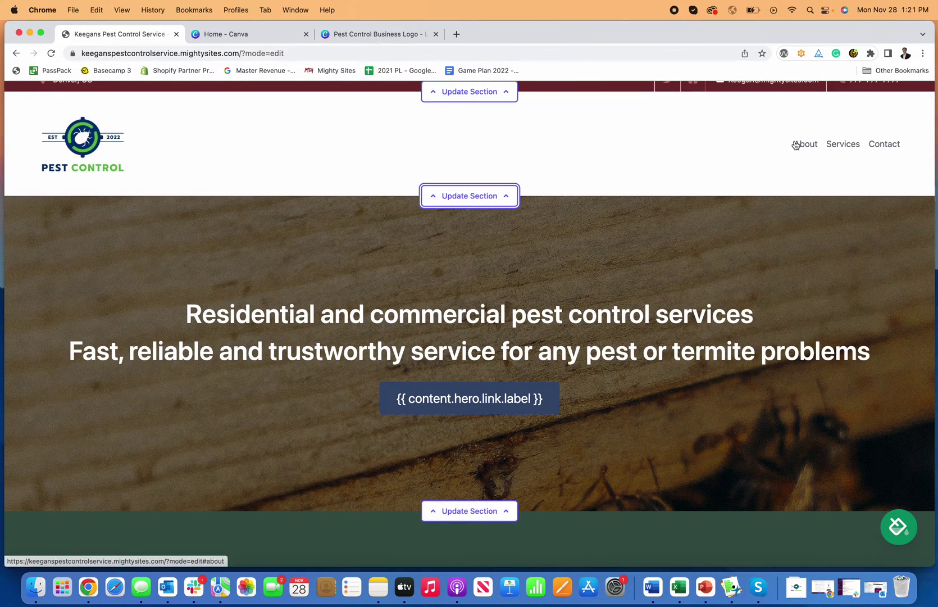
Trim the hero subtitle to 'Fast, Reliable and Trustworthy' with capitalized R and T.
scroll(797, 146, down, 2)
click(477, 472)
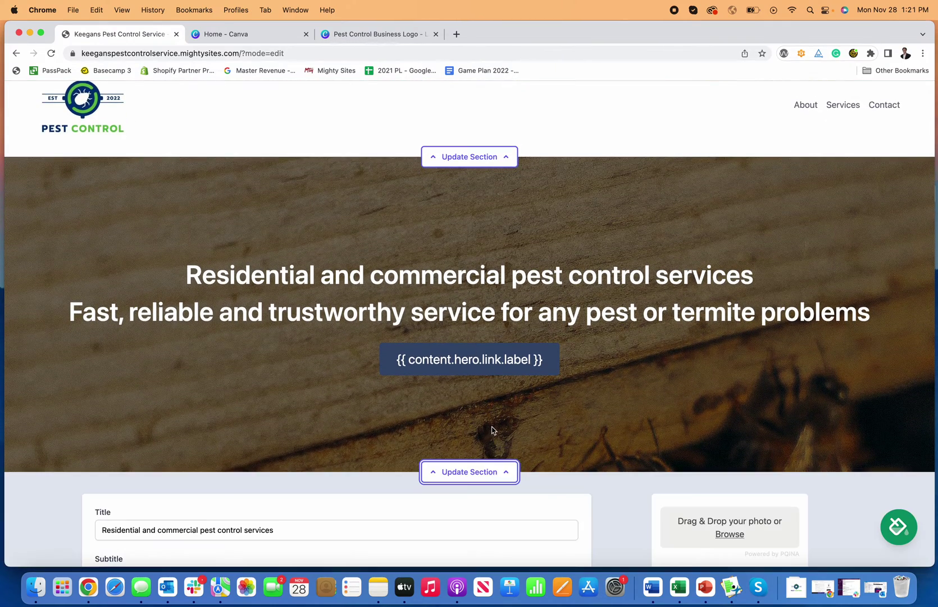
scroll(440, 308, down, 3)
scroll(253, 288, down, 3)
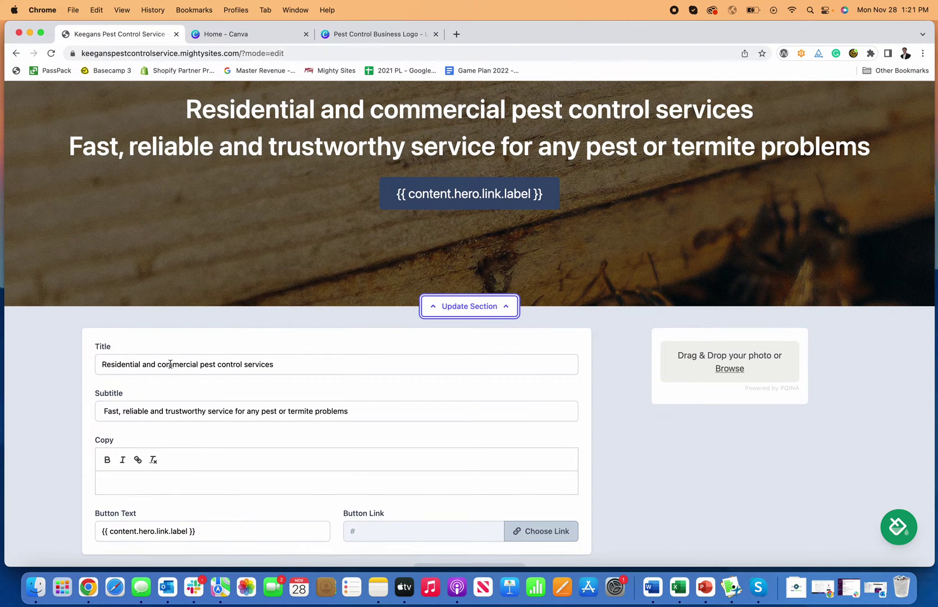
scroll(309, 363, up, 1)
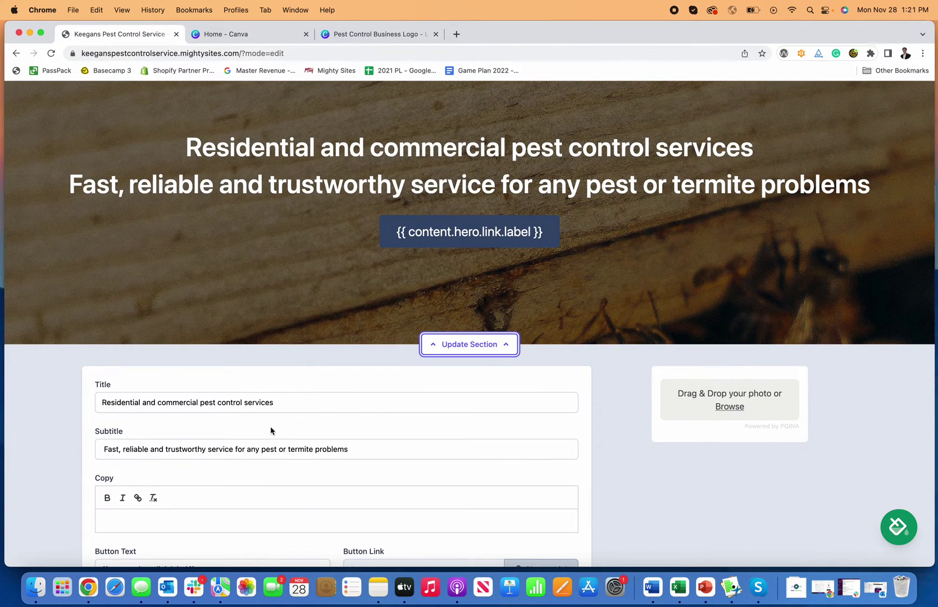
drag(288, 403, 94, 402)
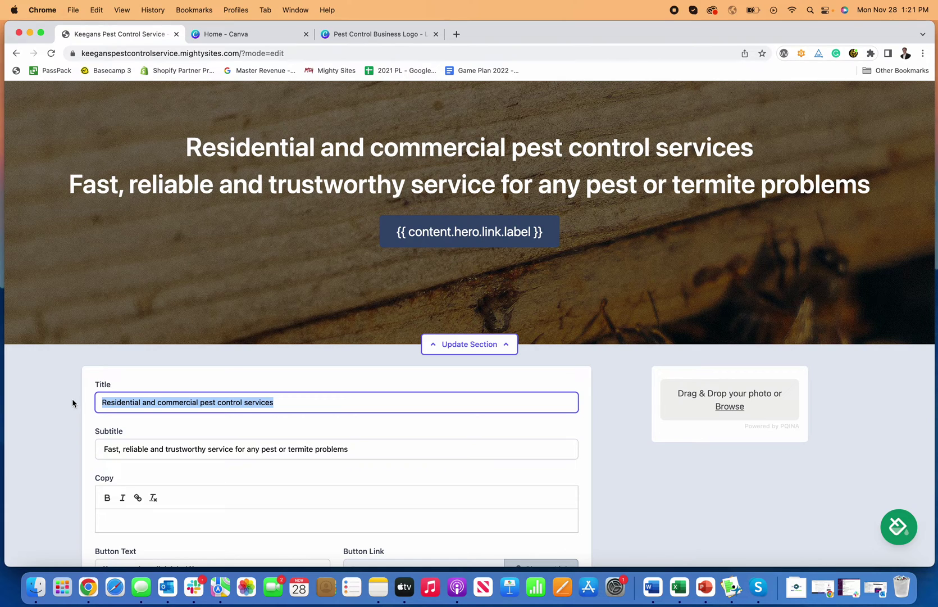
click(201, 447)
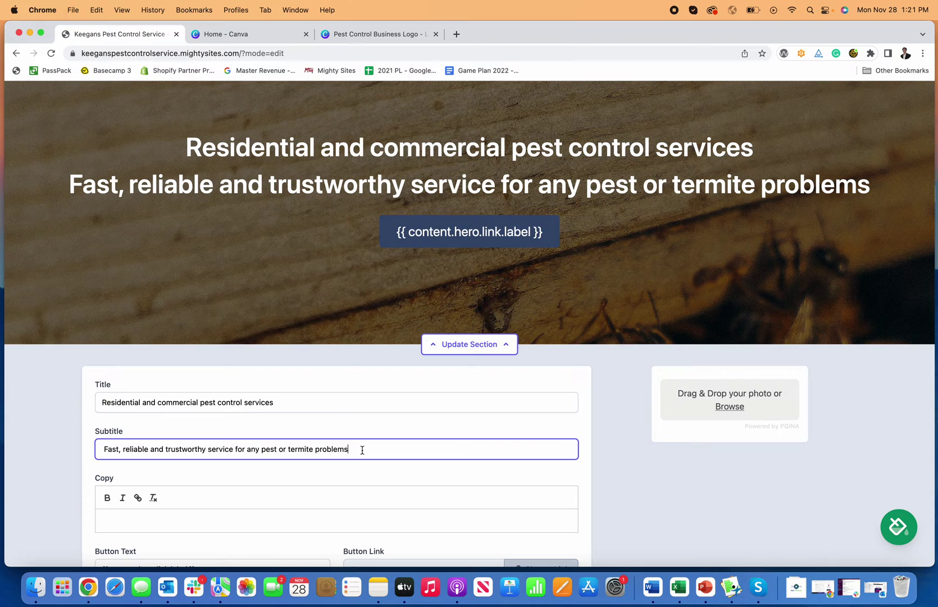
drag(362, 450, 210, 449)
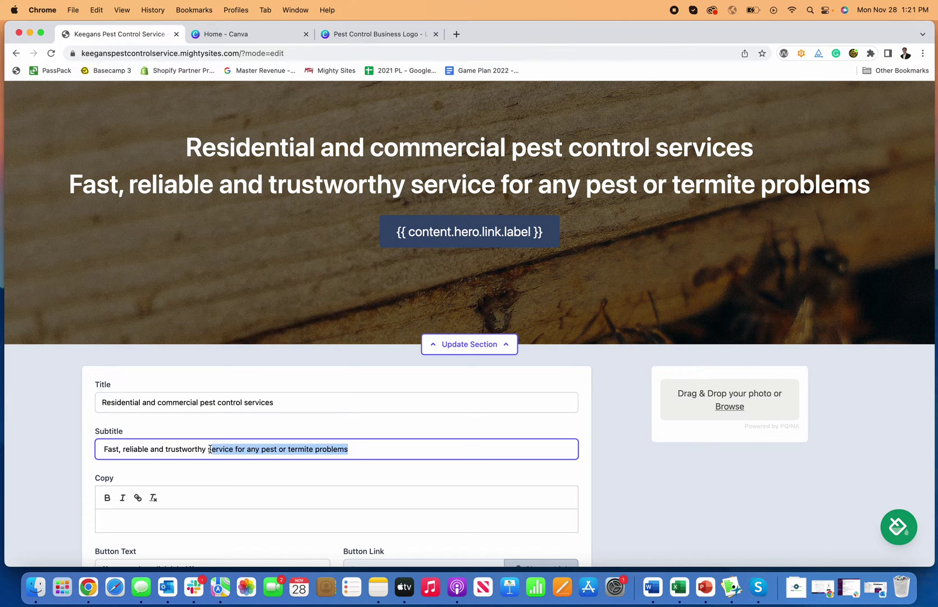
key(BackSpace)
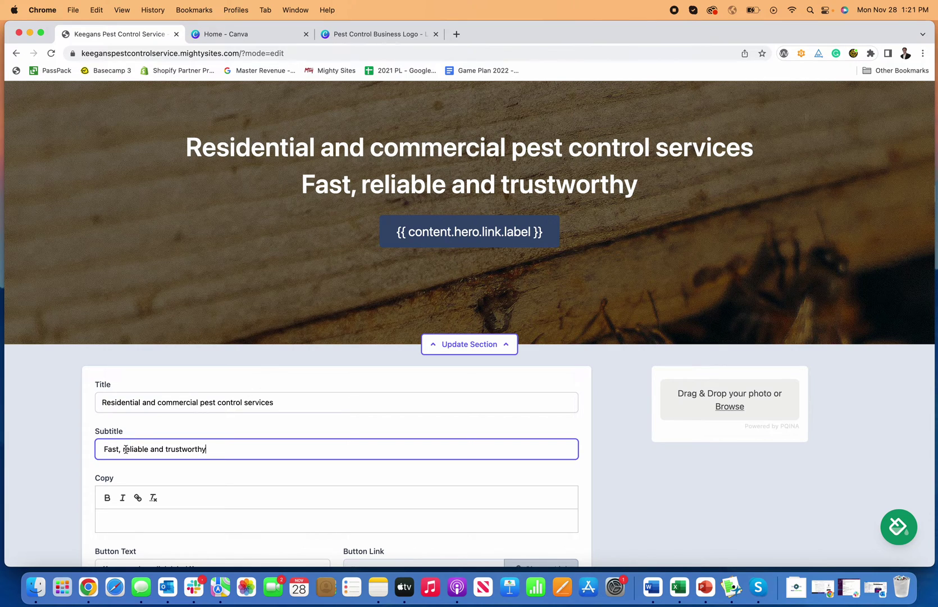
key(BackSpace)
text(R)
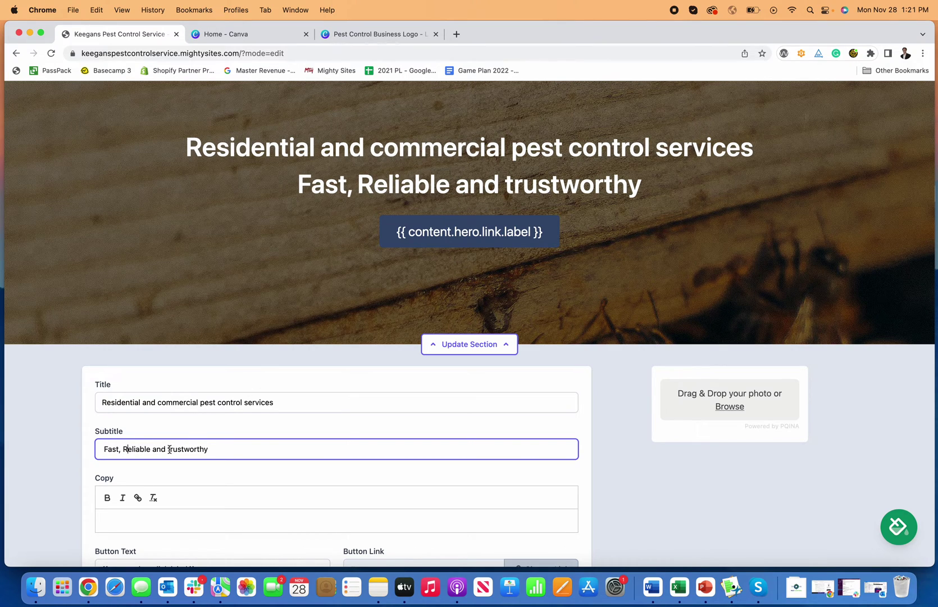
key(BackSpace)
text(T)
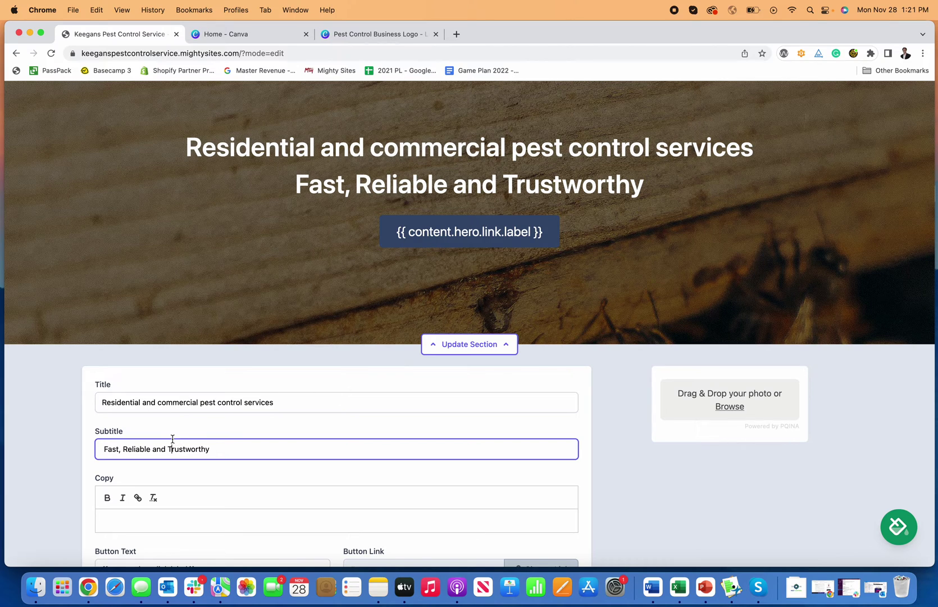
Capitalize the hero title to 'Residential and Commercial Pest Control Services'.
click(203, 403)
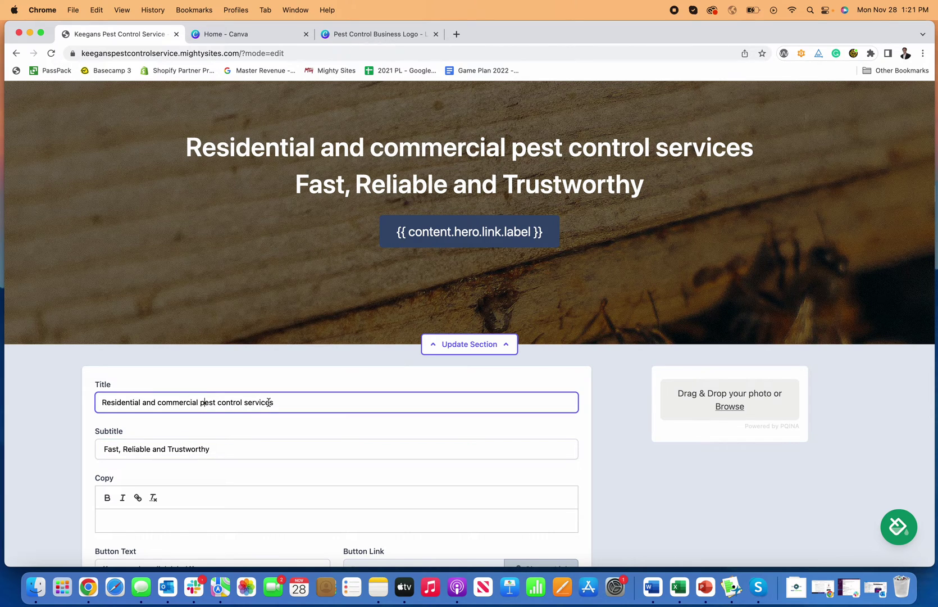
click(161, 403)
key(BackSpace)
text(C)
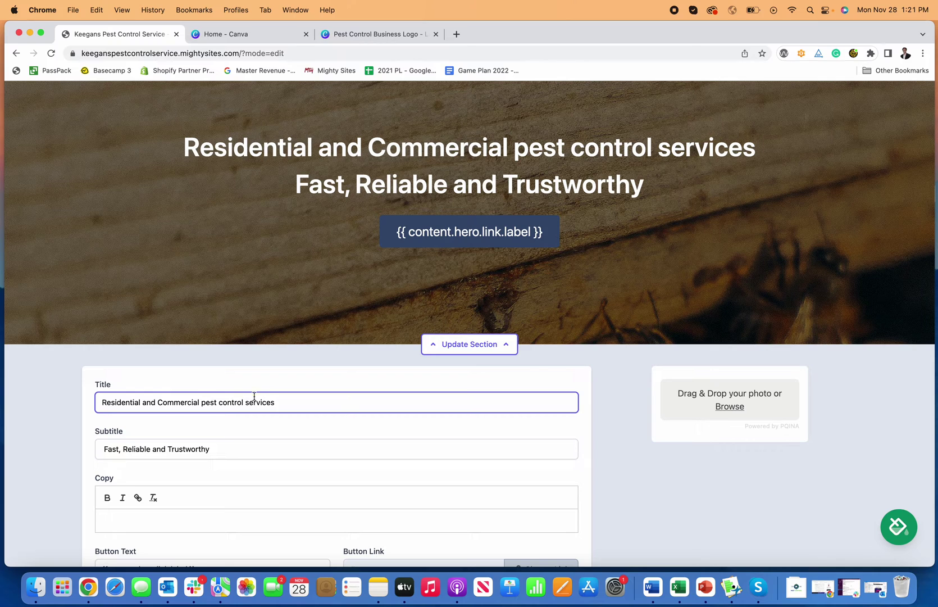
key(BackSpace)
text(P)
key(BackSpace)
text(C)
key(BackSpace)
text(S)
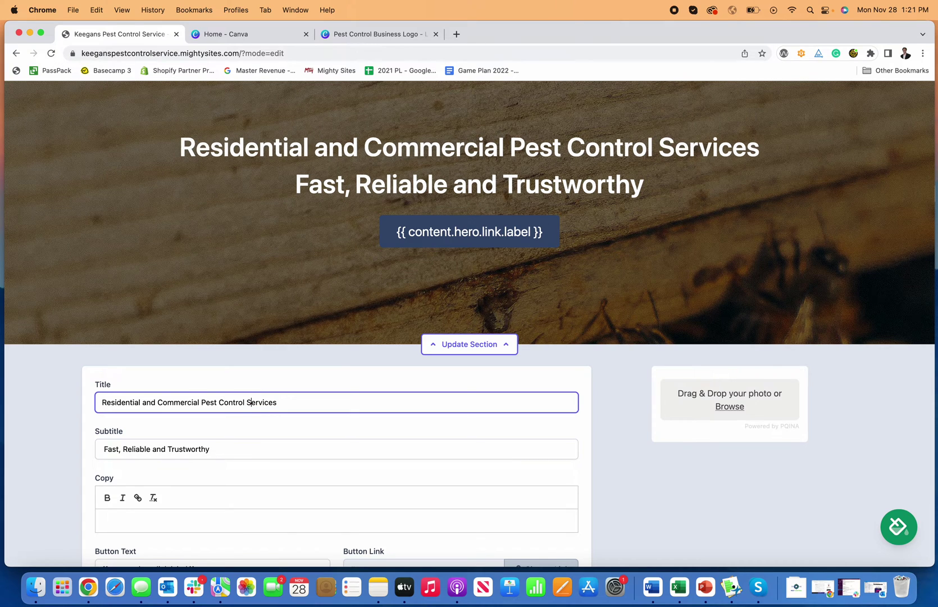
scroll(551, 290, up, 3)
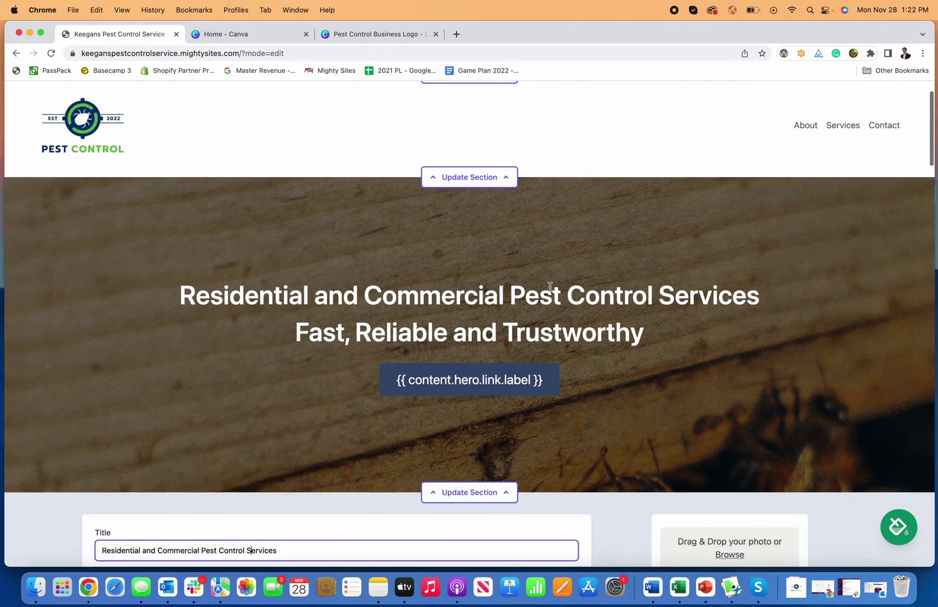
scroll(509, 306, down, 7)
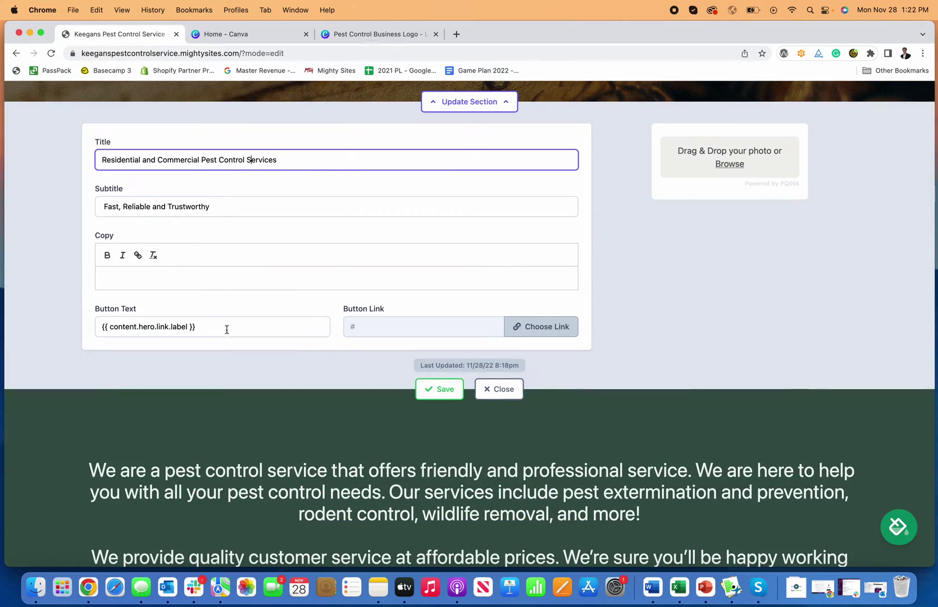
Change the hero button text to 'Call Today!', link it as Click to Call, and save.
click(227, 330)
key(super+a)
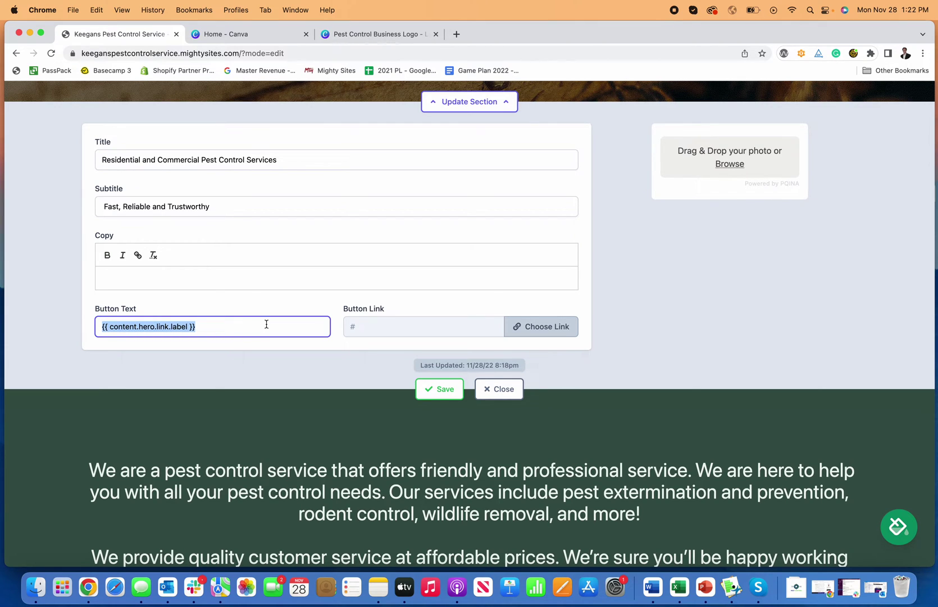
text(Call Today!)
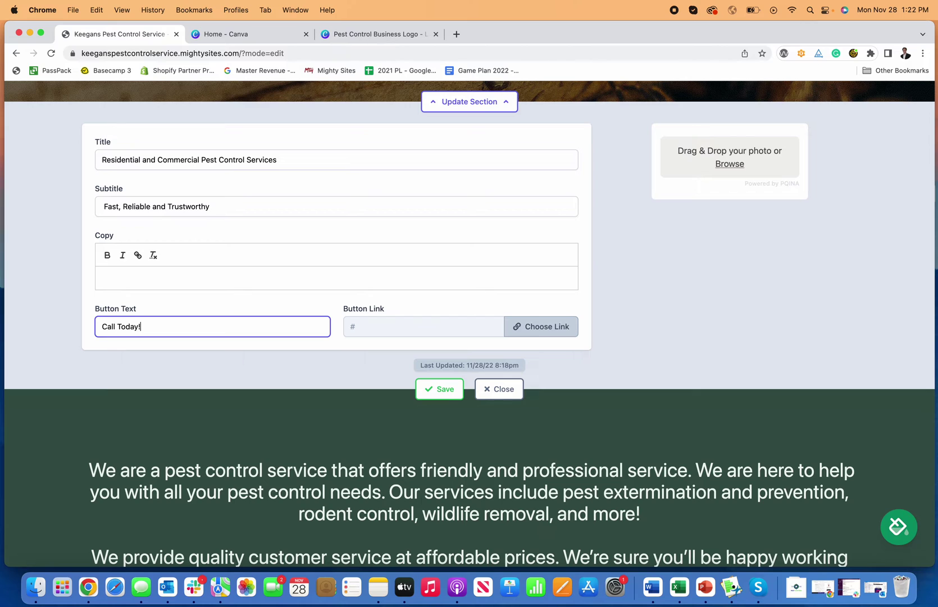
click(544, 327)
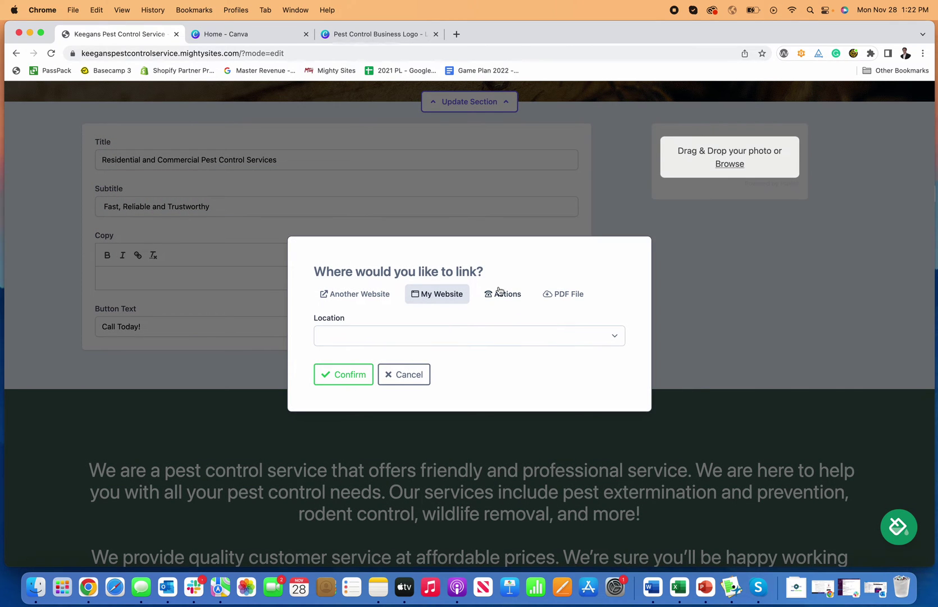
click(499, 291)
click(368, 269)
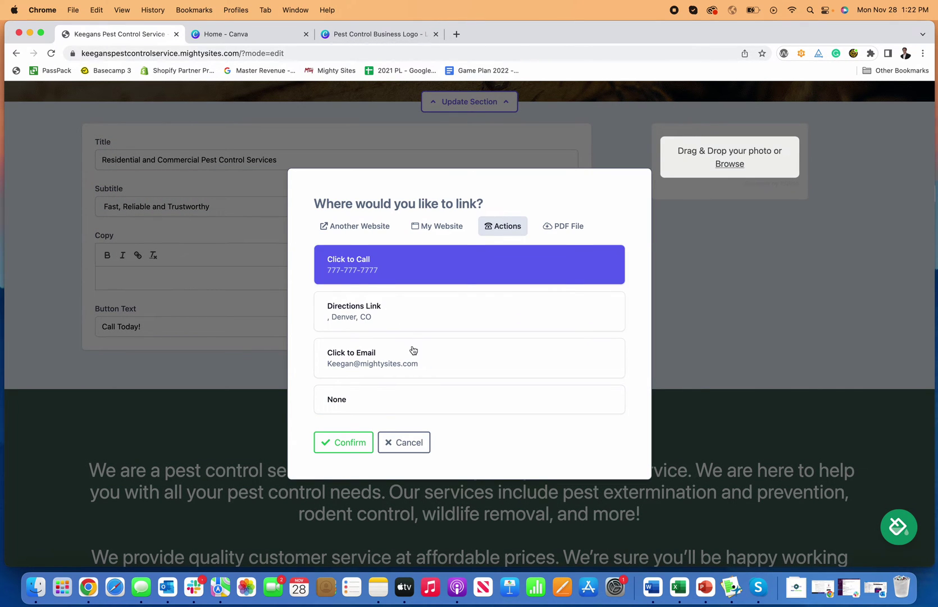
click(352, 446)
click(458, 395)
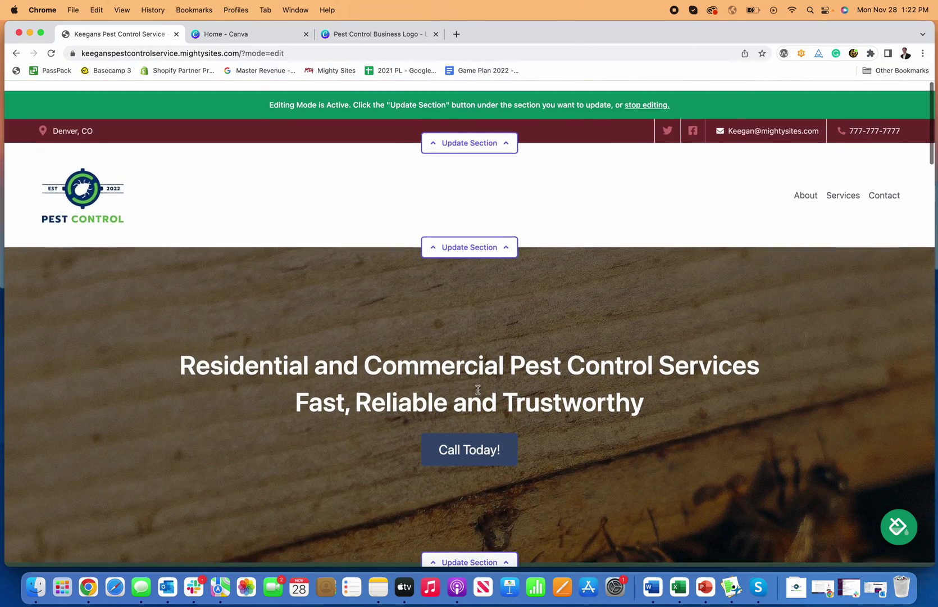
Point the intro's Contact Us button to the Home page Lead Form section and save.
scroll(567, 413, down, 1)
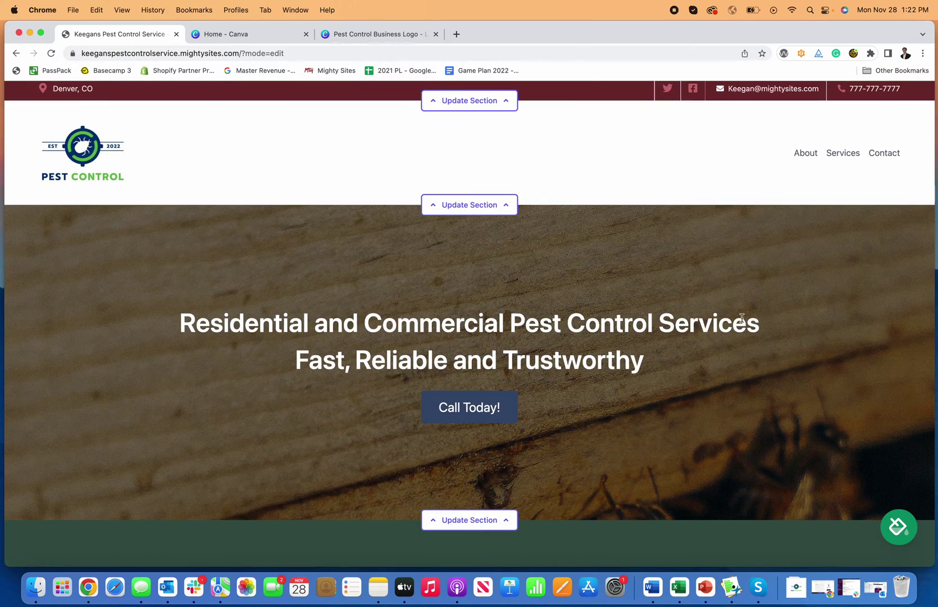
scroll(719, 319, down, 1)
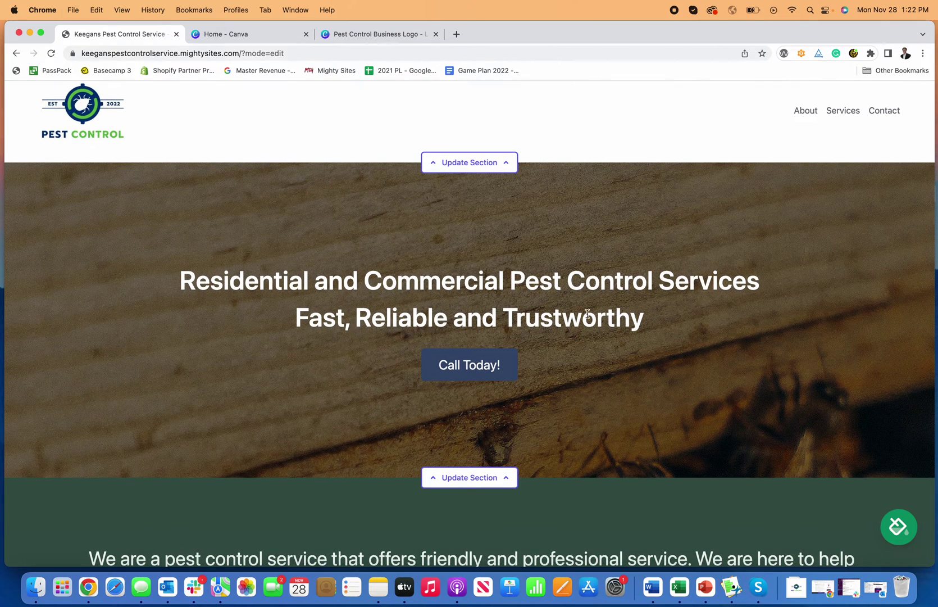
scroll(635, 341, down, 1)
scroll(562, 326, up, 1)
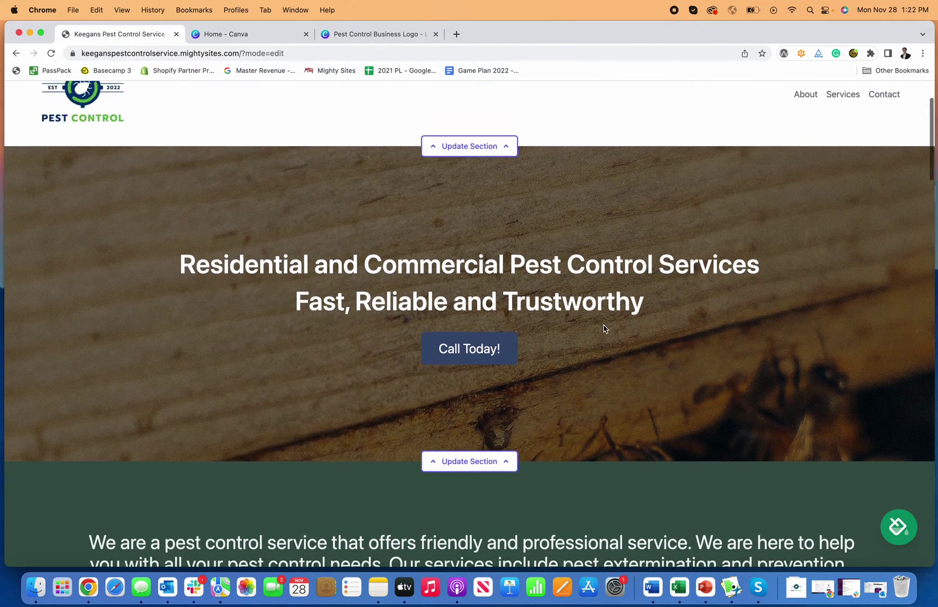
scroll(604, 329, up, 3)
scroll(606, 328, down, 8)
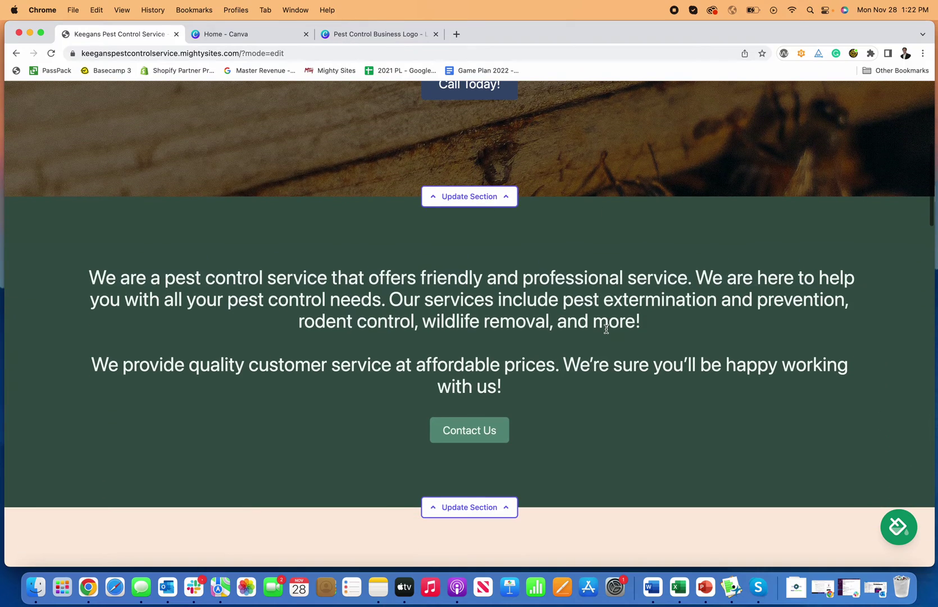
scroll(606, 329, up, 2)
scroll(517, 229, down, 4)
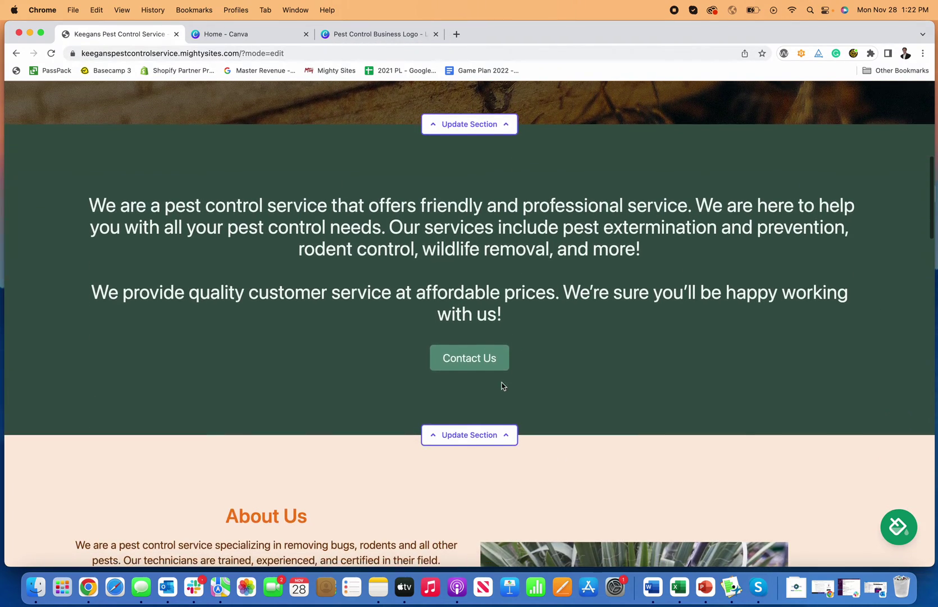
click(493, 423)
scroll(513, 366, down, 3)
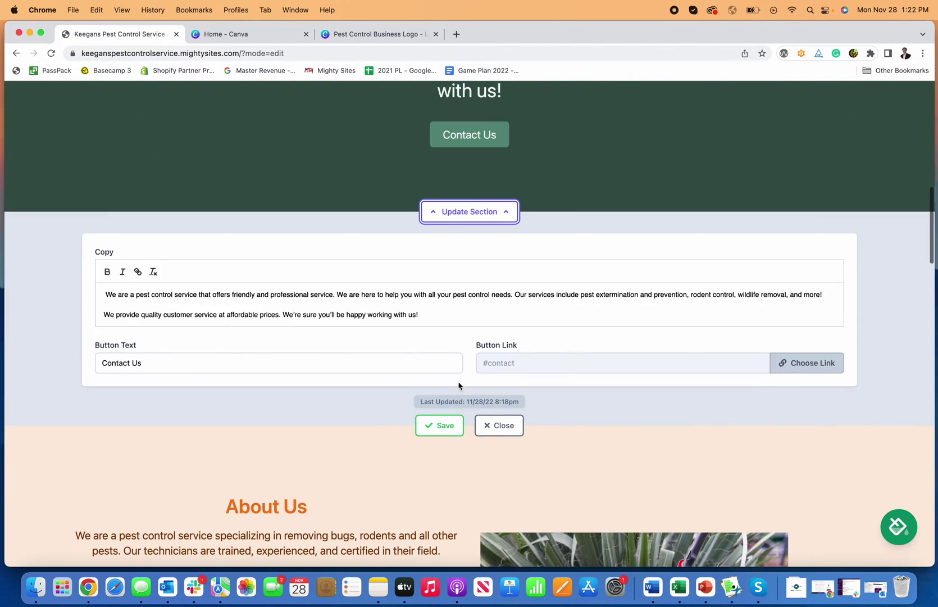
click(800, 366)
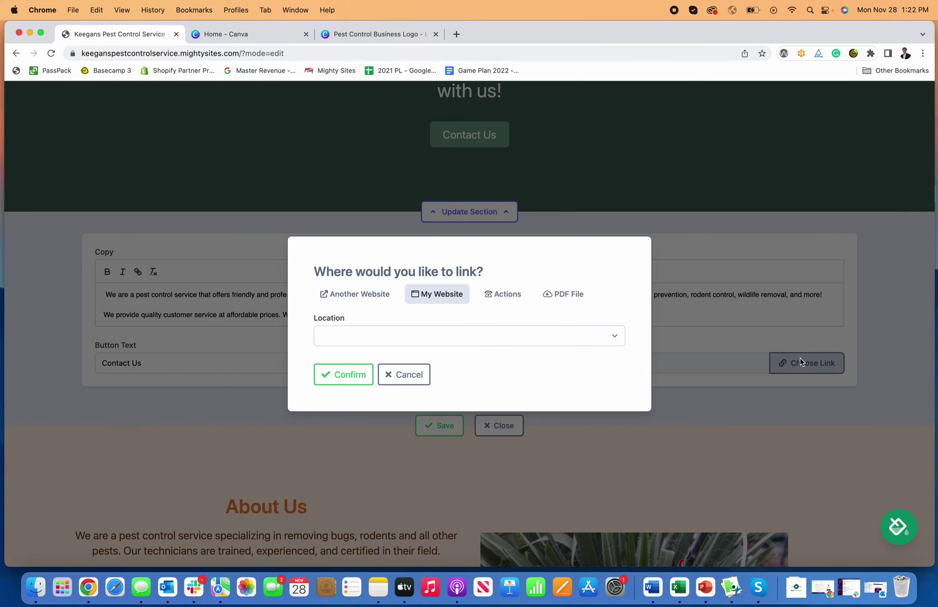
click(458, 331)
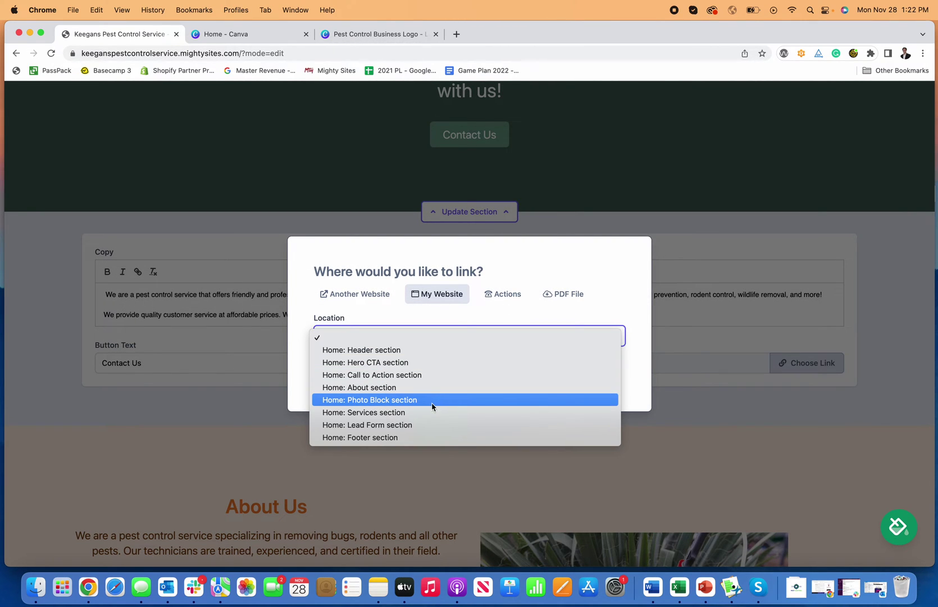
click(421, 426)
click(355, 370)
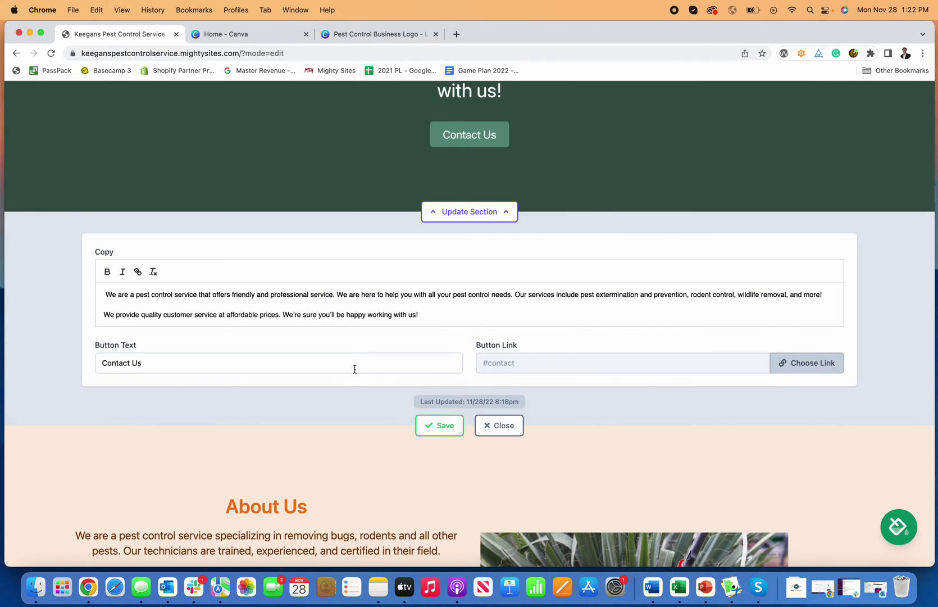
click(440, 426)
click(498, 425)
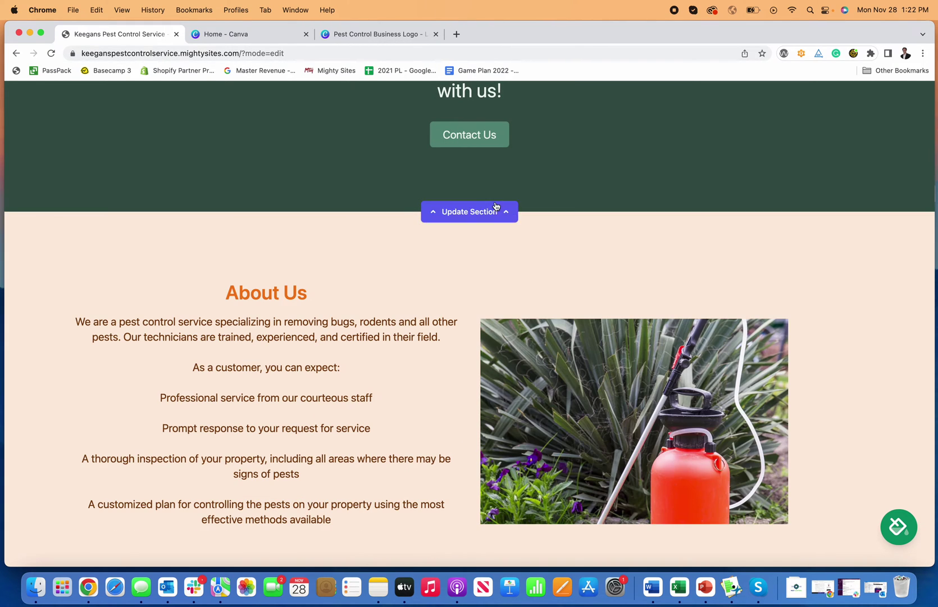
Test Contact Us to confirm it jumps to the Get In Touch form.
scroll(481, 197, up, 2)
click(481, 205)
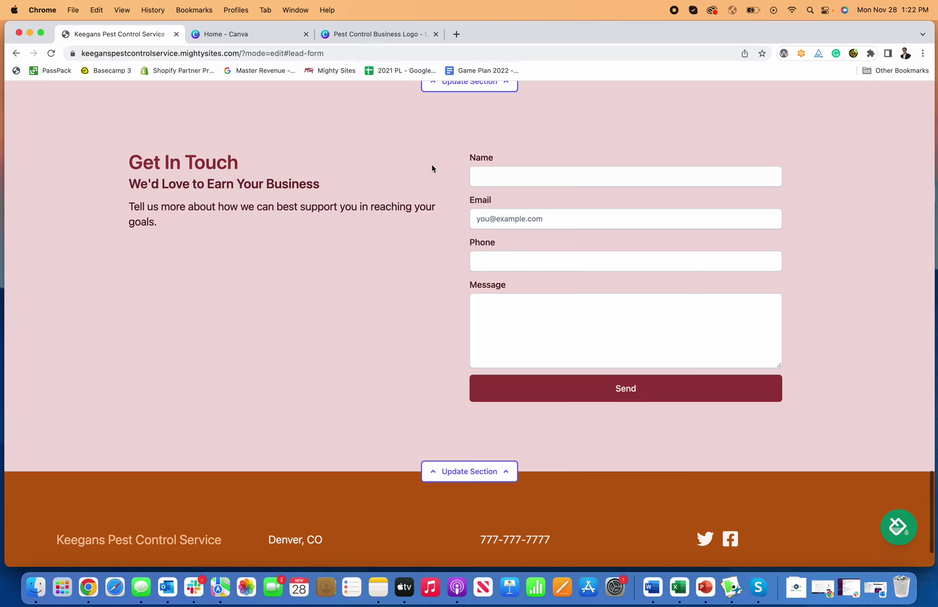
scroll(559, 227, up, 15)
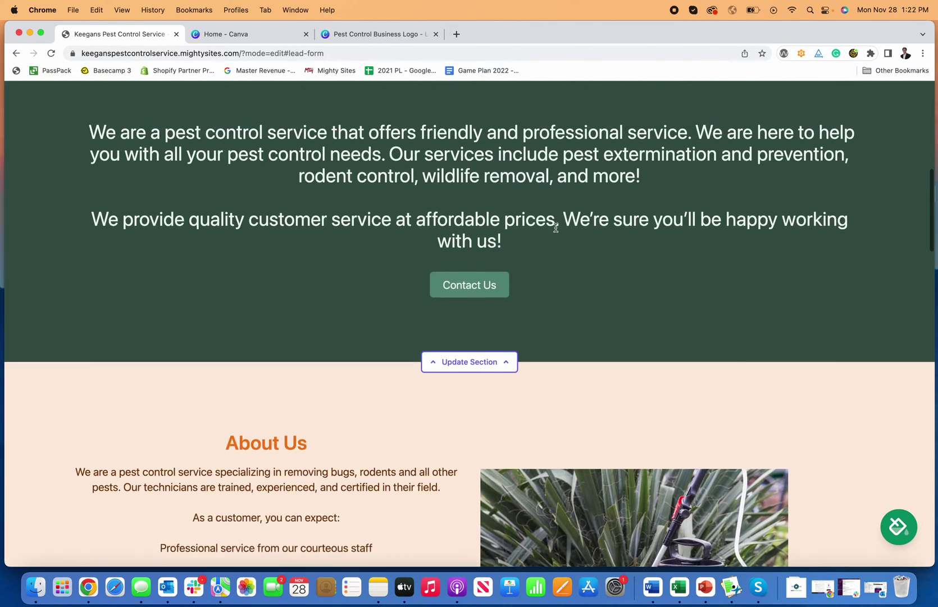
Append 'This is the pest control business website template.' as a new intro line and save.
click(488, 395)
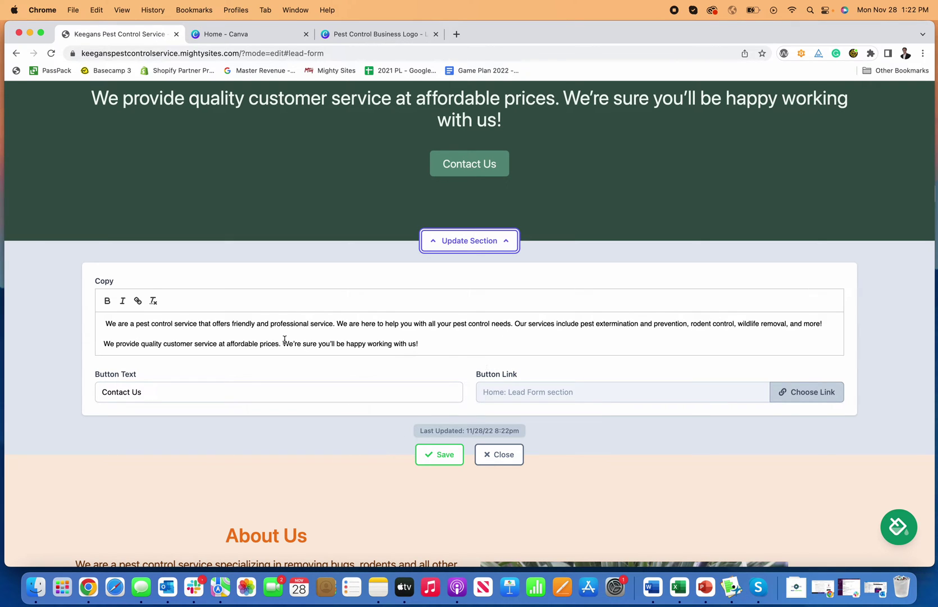
click(485, 338)
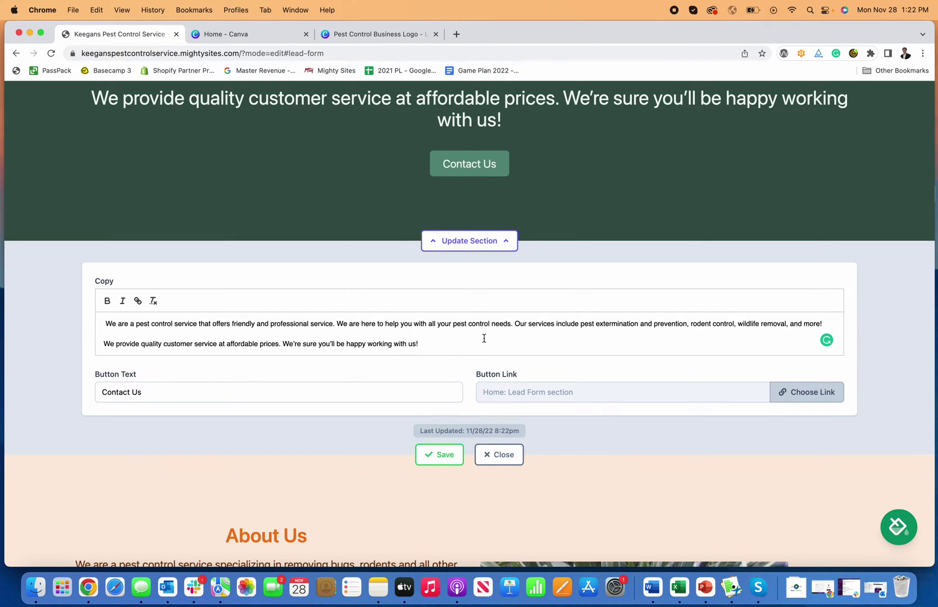
key(Return)
text(This is the)
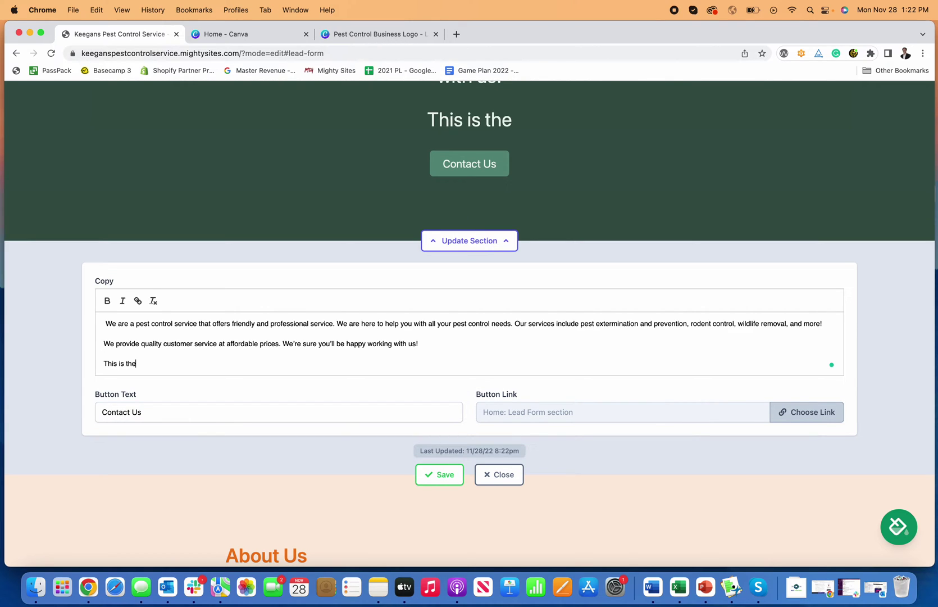
text( pest control )
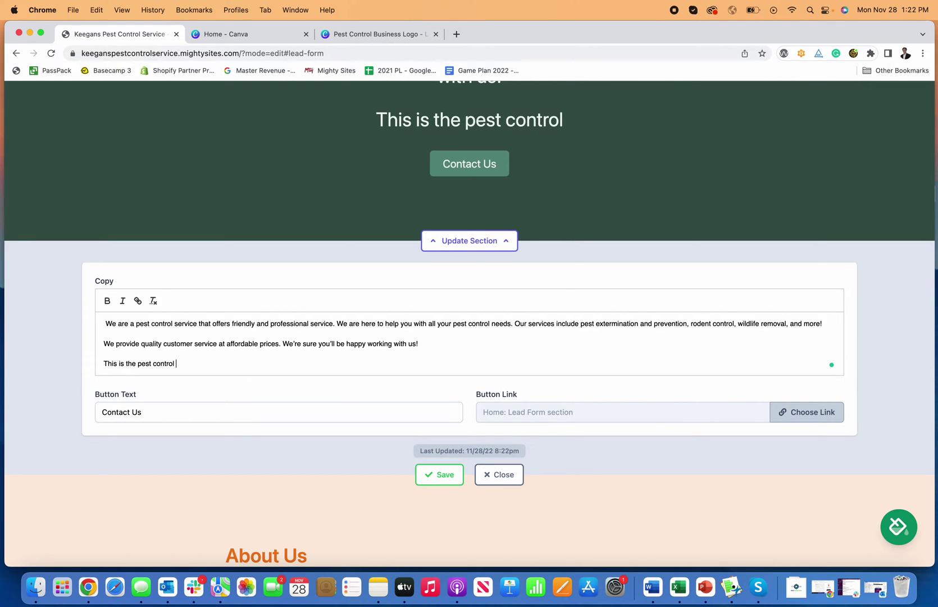
text(business wesbit)
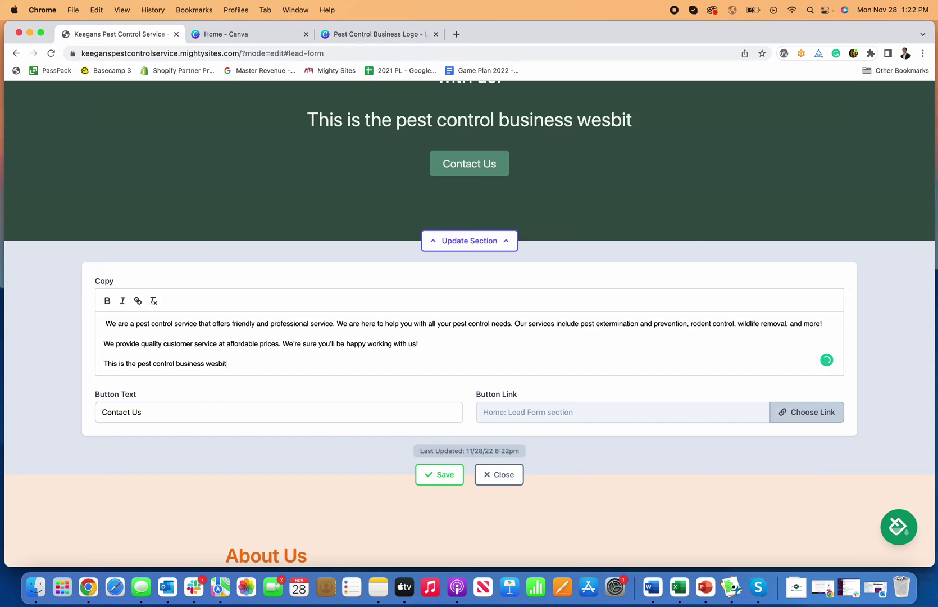
key(BackSpace)
key(BackSpace)
key(BackSpace)
key(BackSpace)
text(bsite tem)
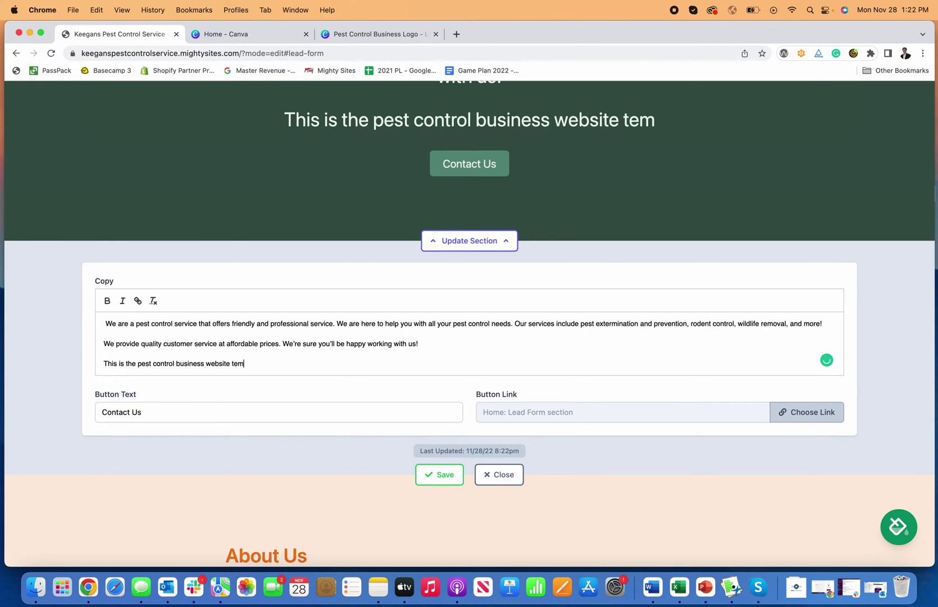
text(plate.)
scroll(701, 133, up, 5)
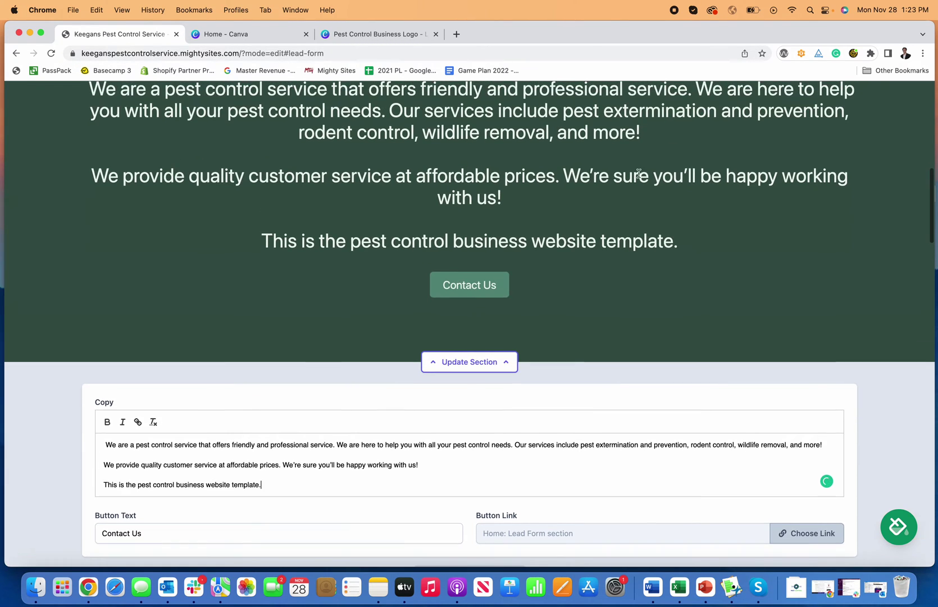
scroll(424, 313, down, 3)
scroll(497, 356, down, 3)
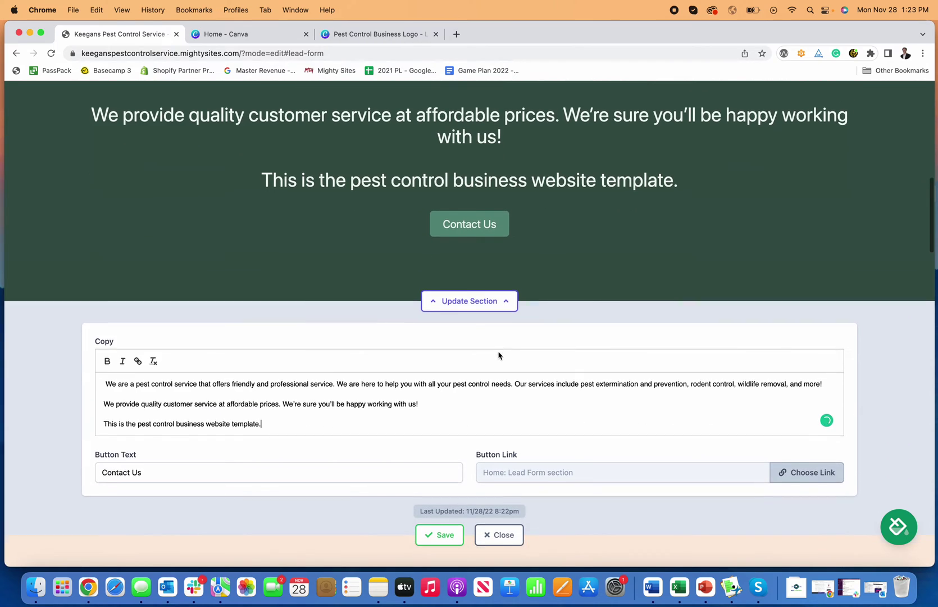
click(438, 480)
click(502, 481)
scroll(502, 483, up, 8)
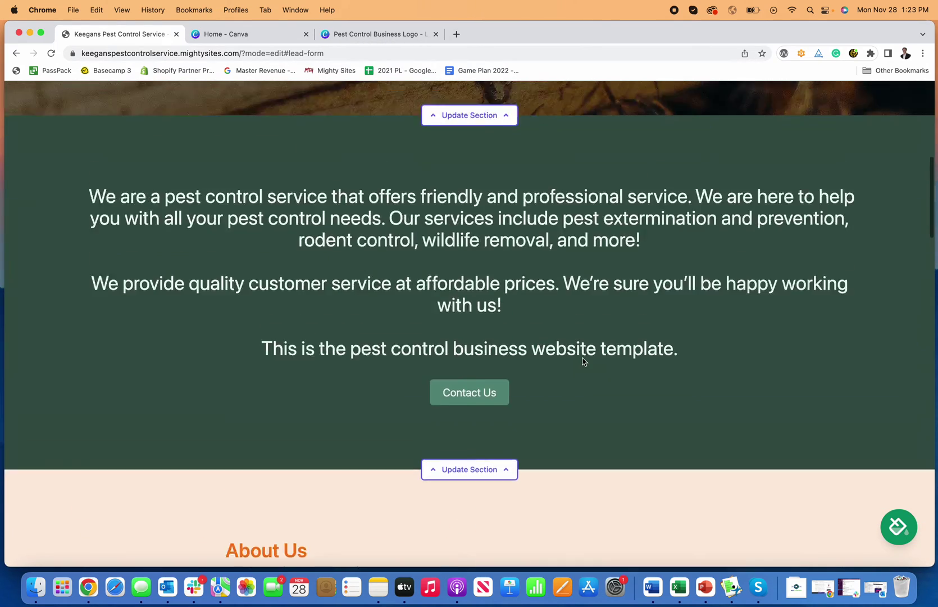
scroll(510, 487, down, 3)
scroll(511, 465, down, 10)
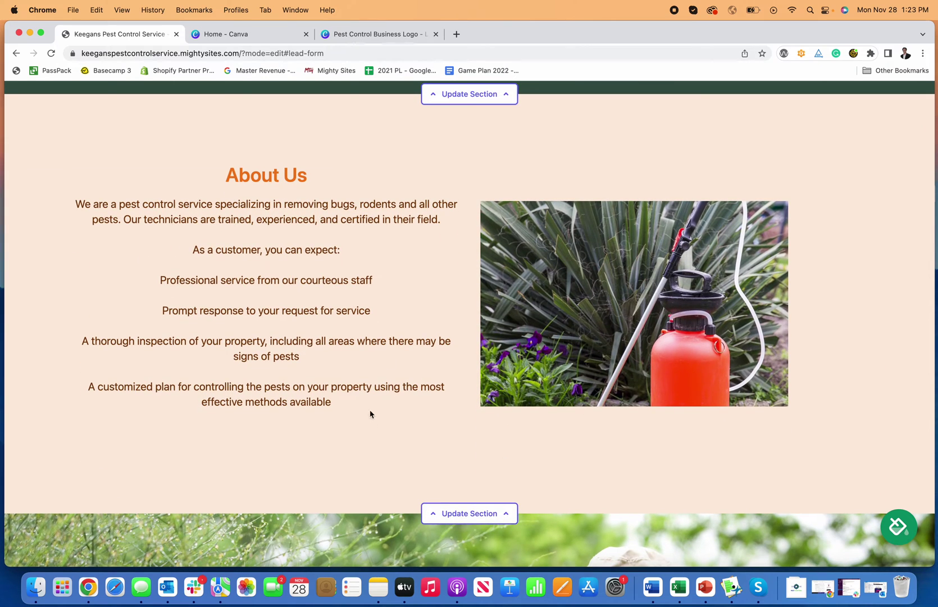
scroll(257, 218, down, 1)
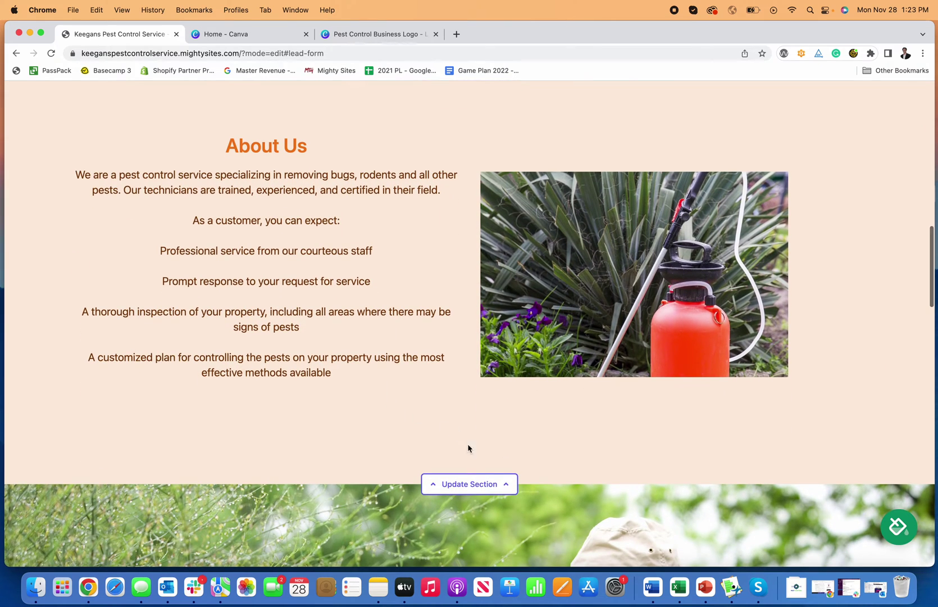
click(470, 484)
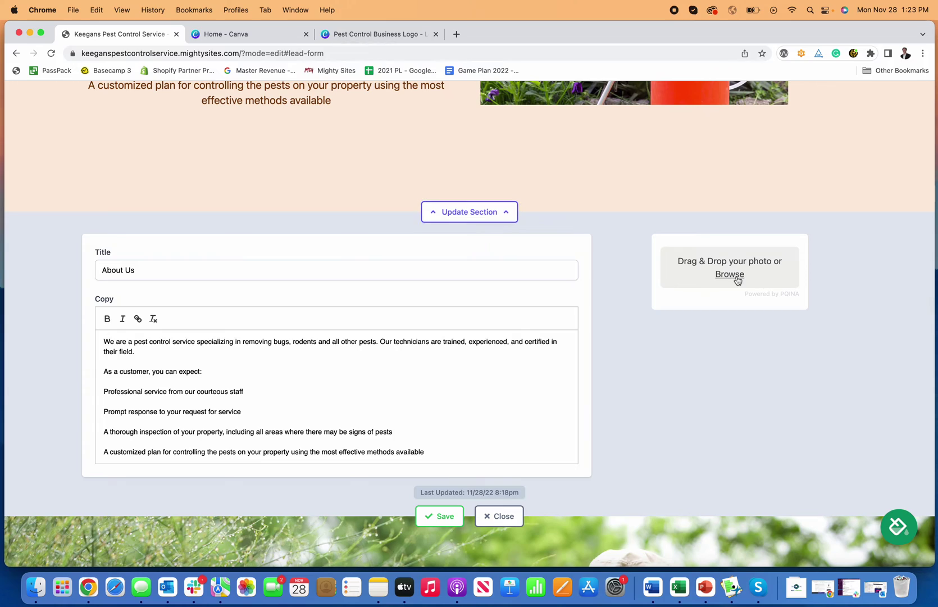
click(738, 280)
click(618, 401)
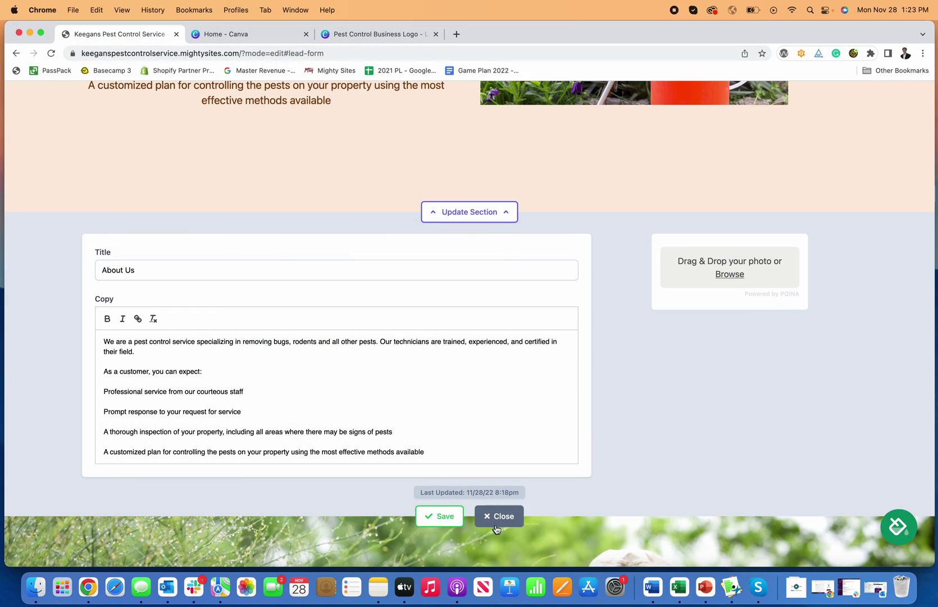
click(497, 518)
scroll(560, 334, down, 5)
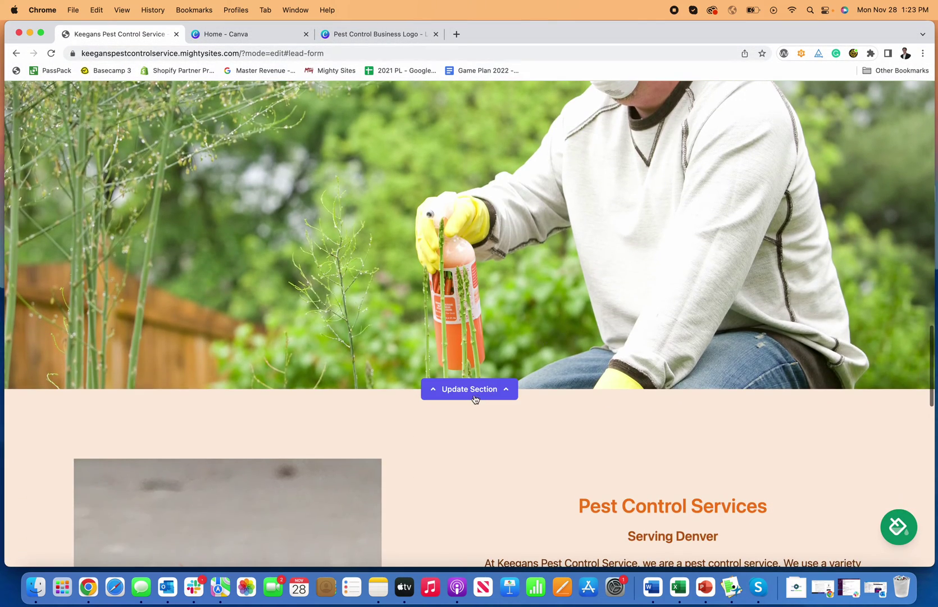
scroll(481, 391, up, 15)
scroll(481, 392, up, 10)
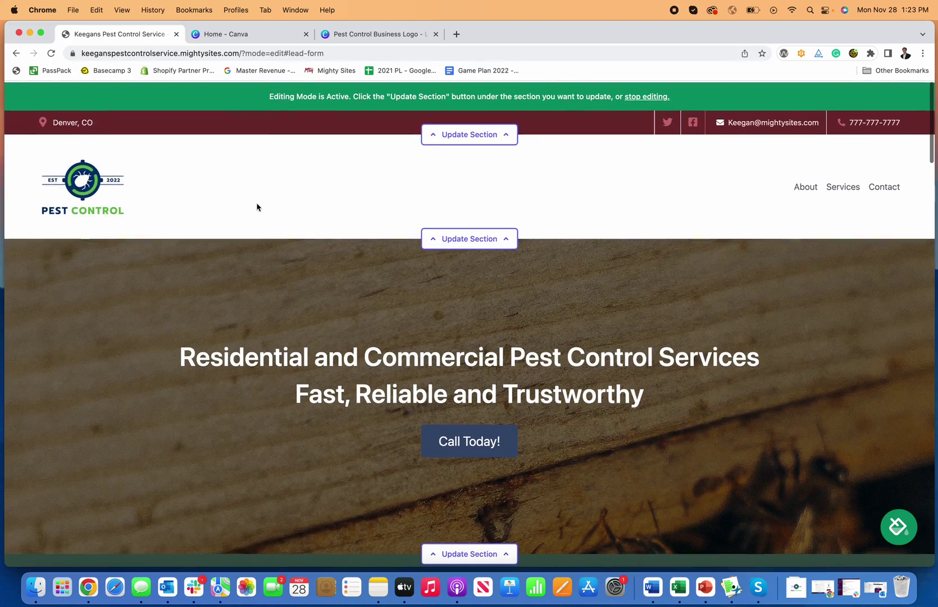
click(434, 238)
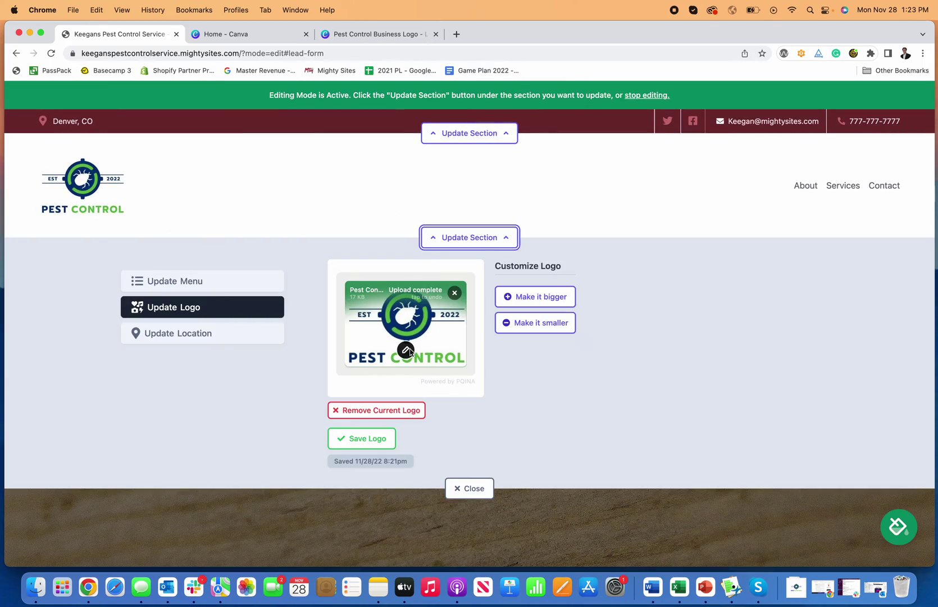
click(470, 237)
scroll(605, 247, down, 10)
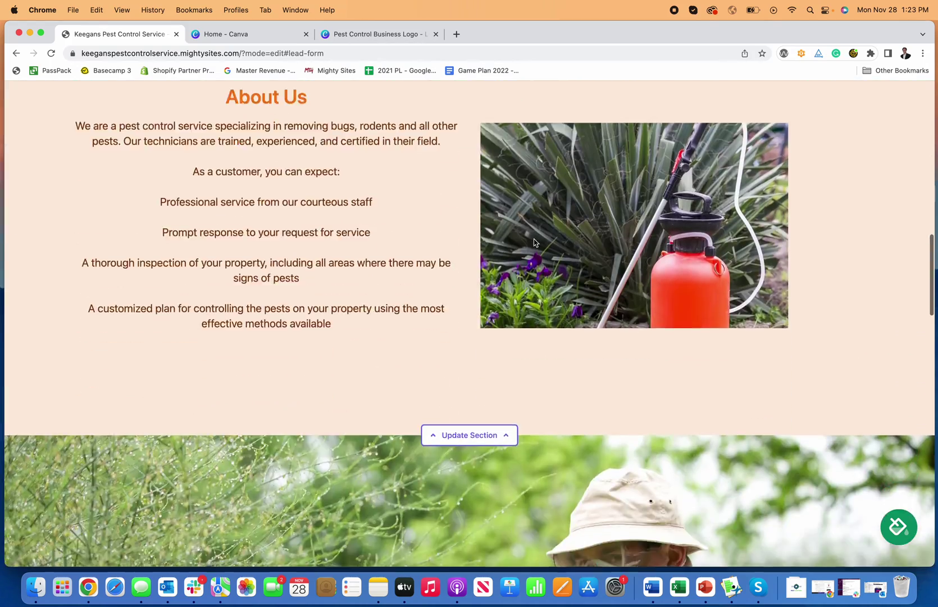
scroll(536, 242, down, 15)
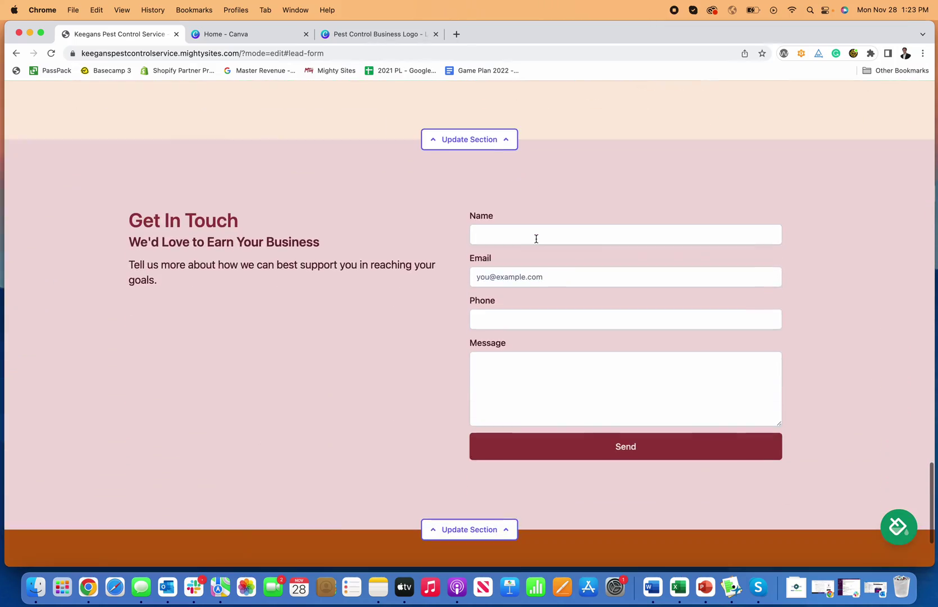
scroll(528, 241, down, 5)
scroll(583, 267, up, 20)
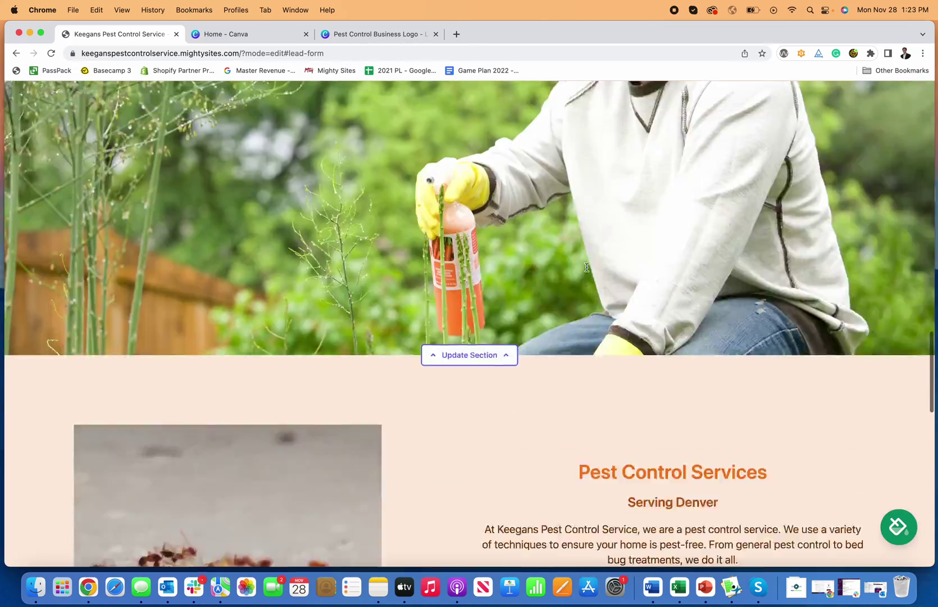
scroll(587, 267, up, 15)
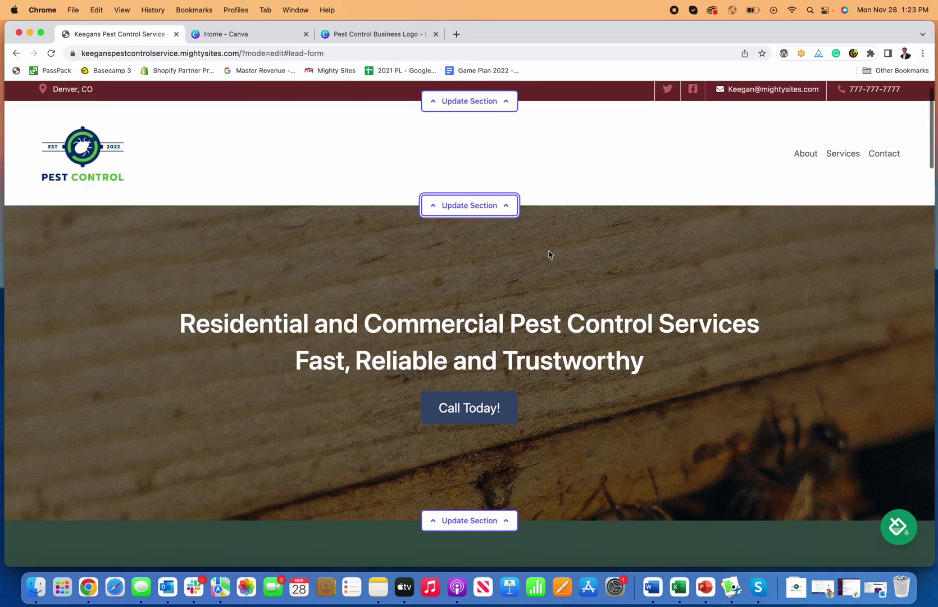
scroll(550, 254, down, 20)
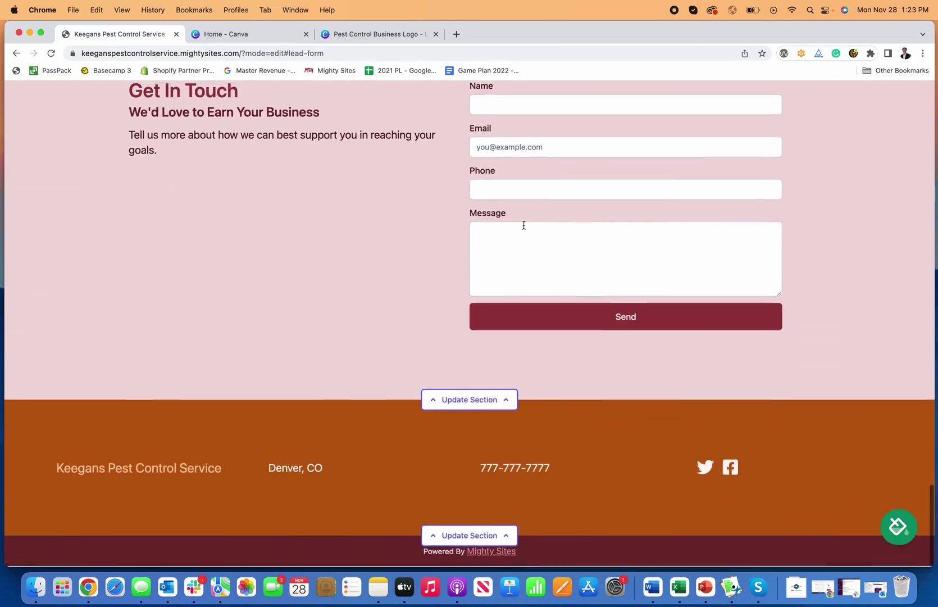
Fill in a test name, e-mail and message in the Get In Touch form and send it.
scroll(524, 225, up, 2)
click(504, 163)
text(Keeg)
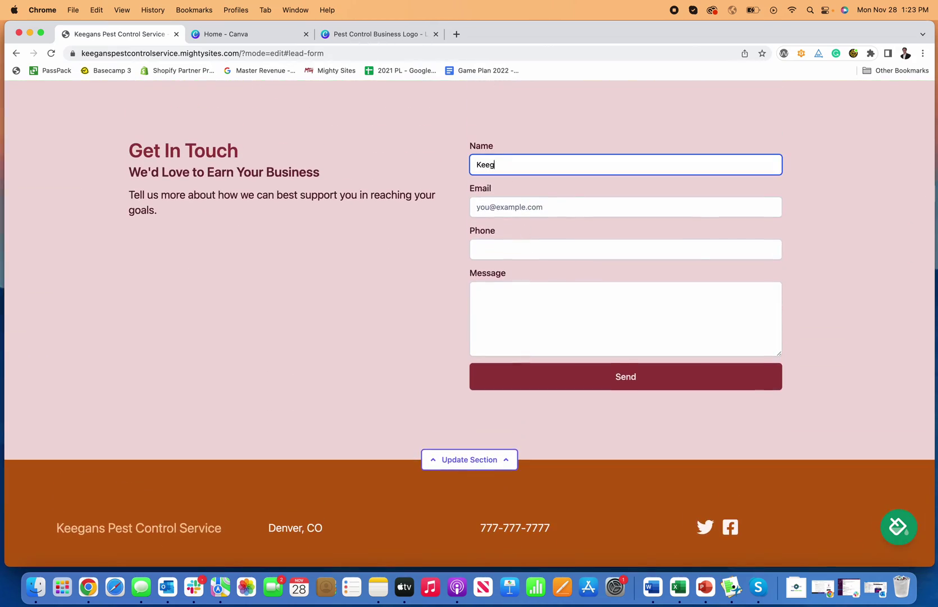
text(an)
key(Tab)
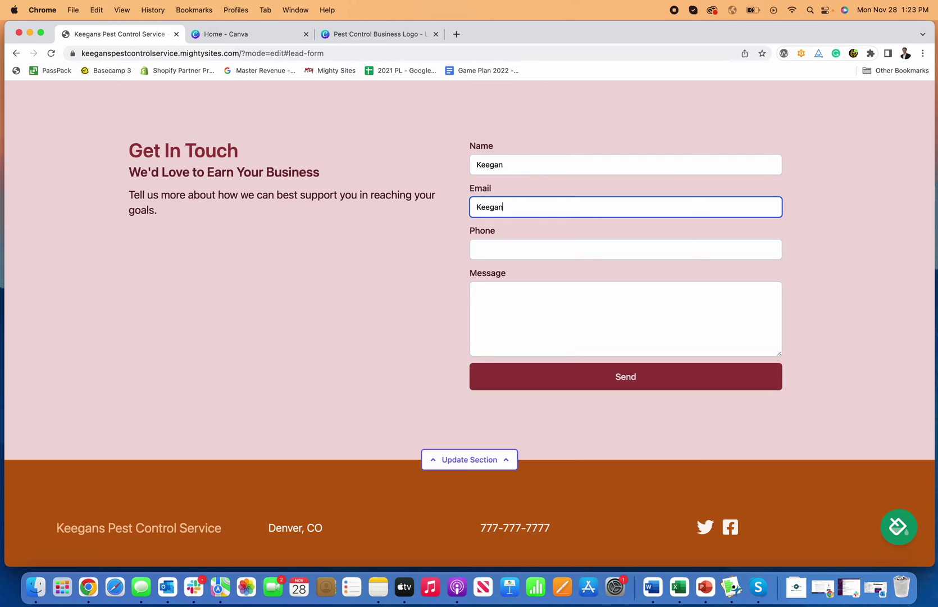
key(Tab)
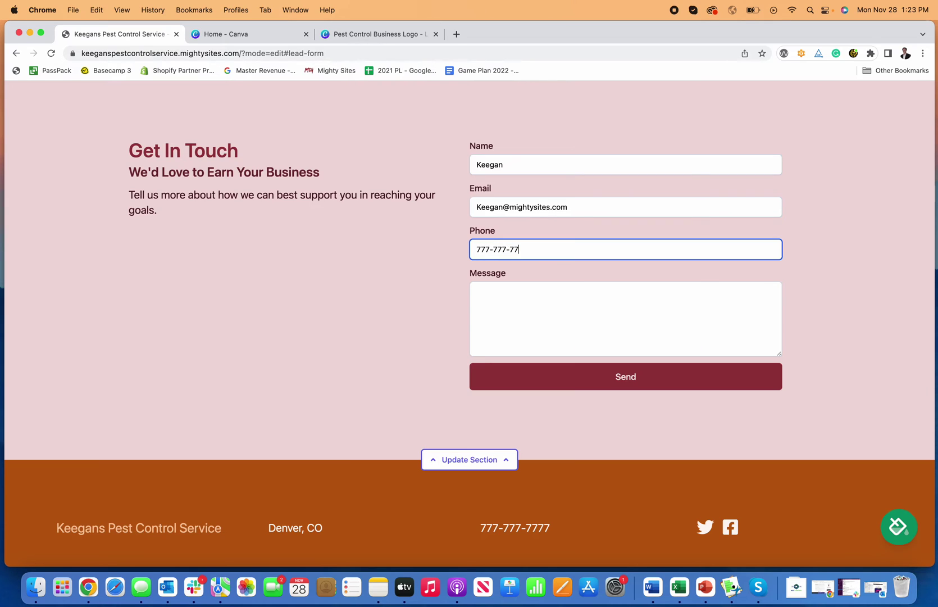
click(569, 321)
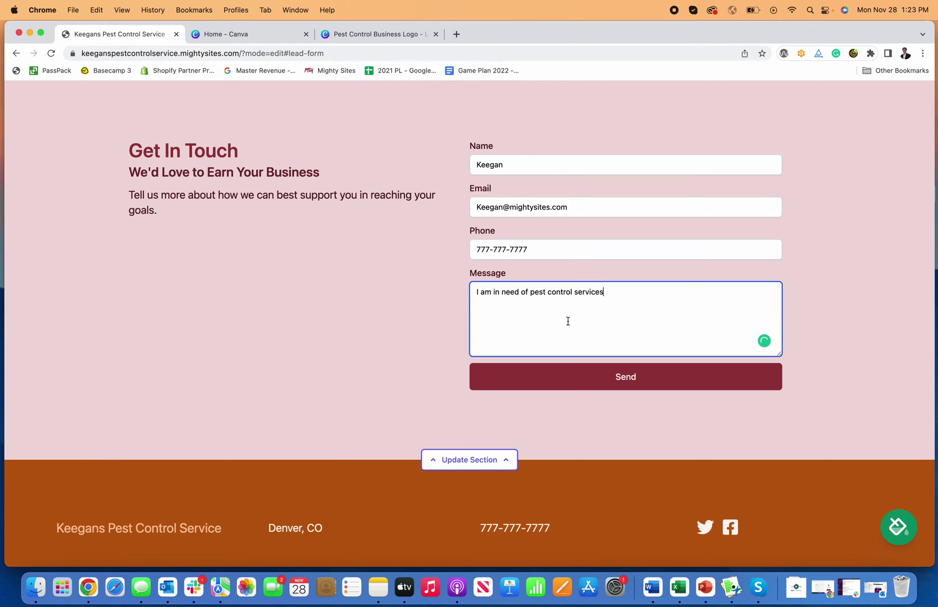
click(646, 377)
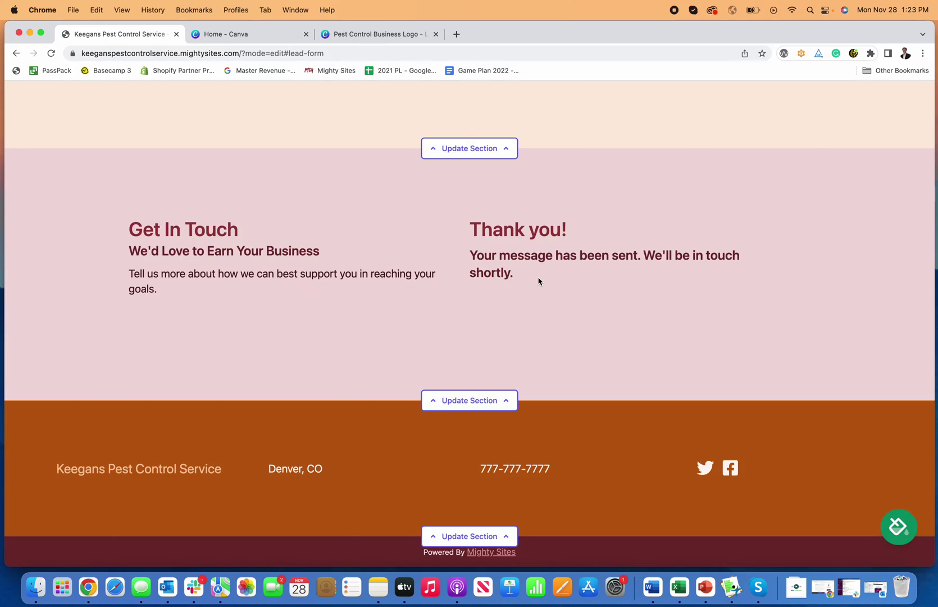
scroll(538, 279, up, 20)
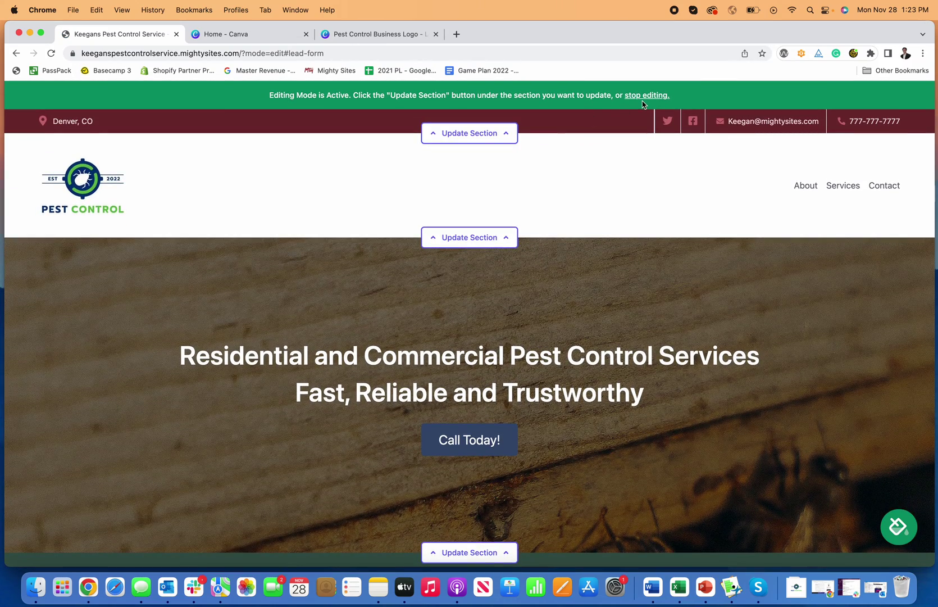
Exit editing, view the new lead's details under View Leads, and return to the dashboard.
click(646, 96)
click(575, 95)
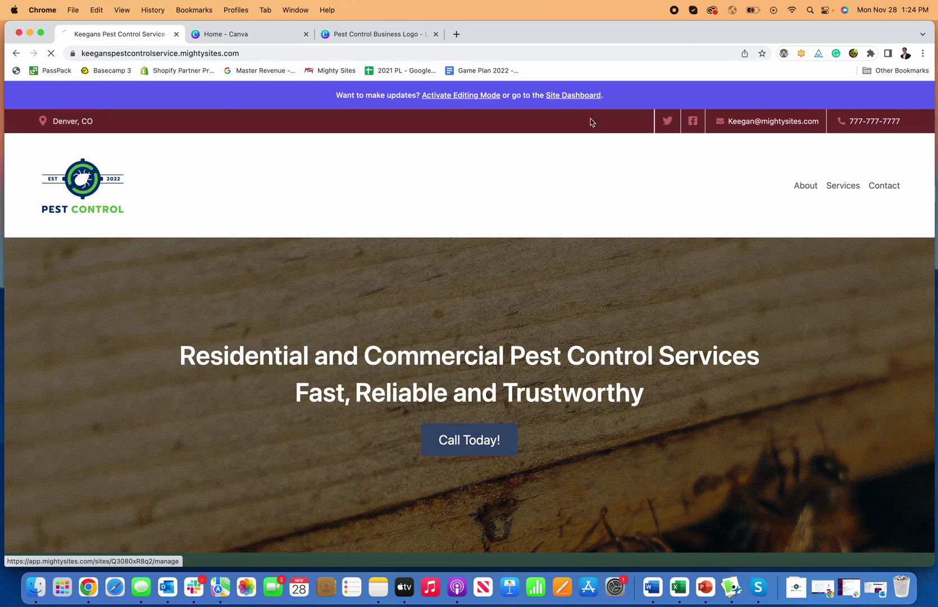
scroll(338, 337, down, 1)
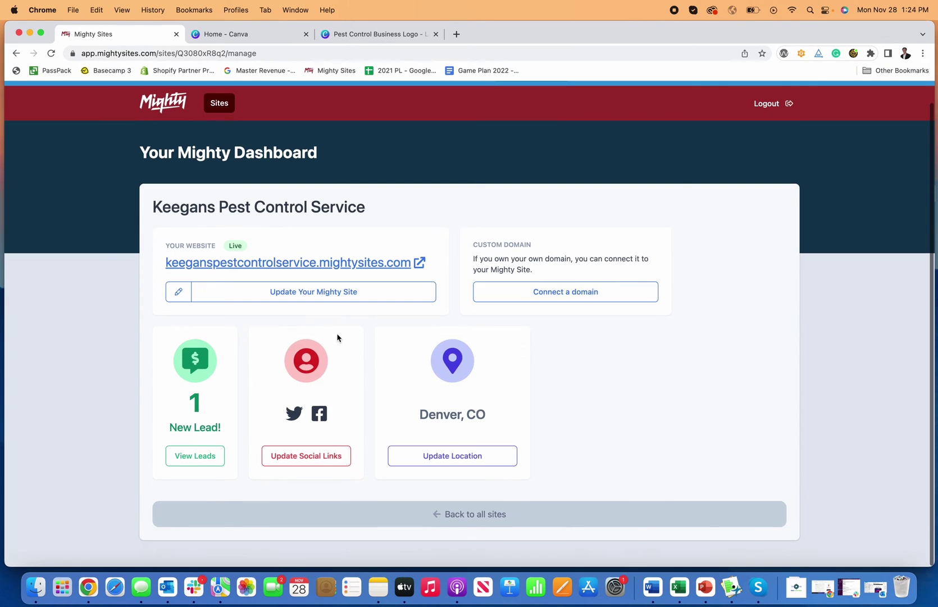
click(197, 458)
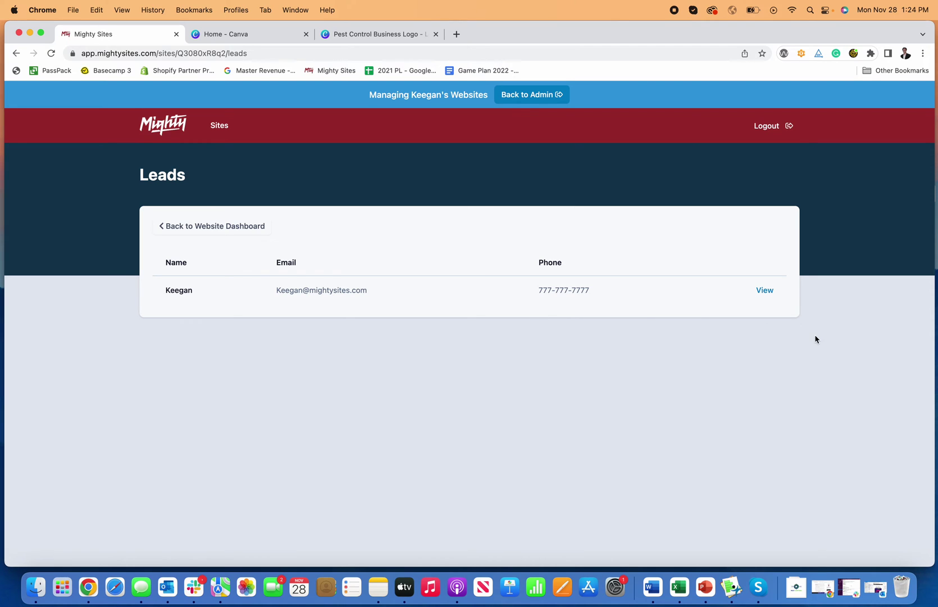
click(765, 290)
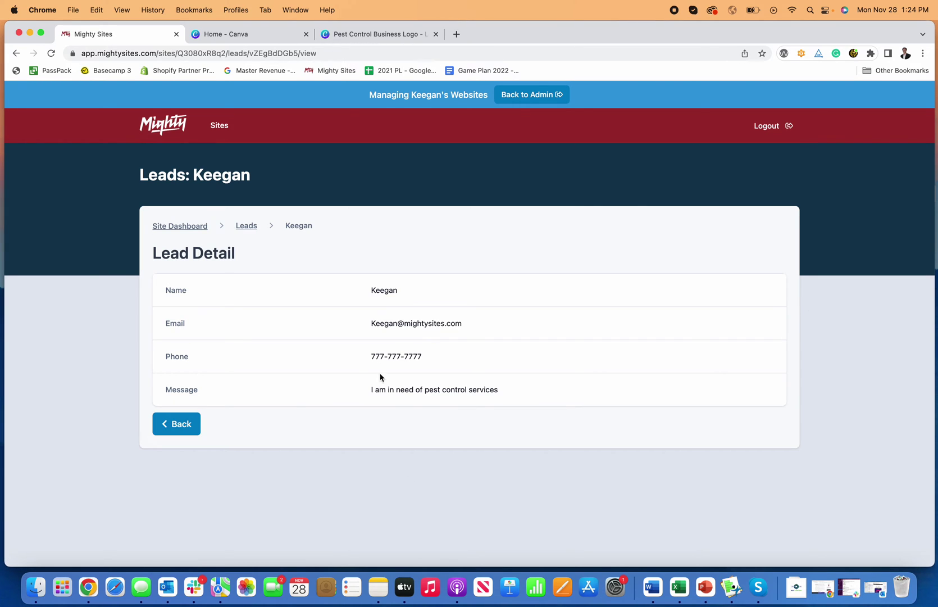
click(246, 226)
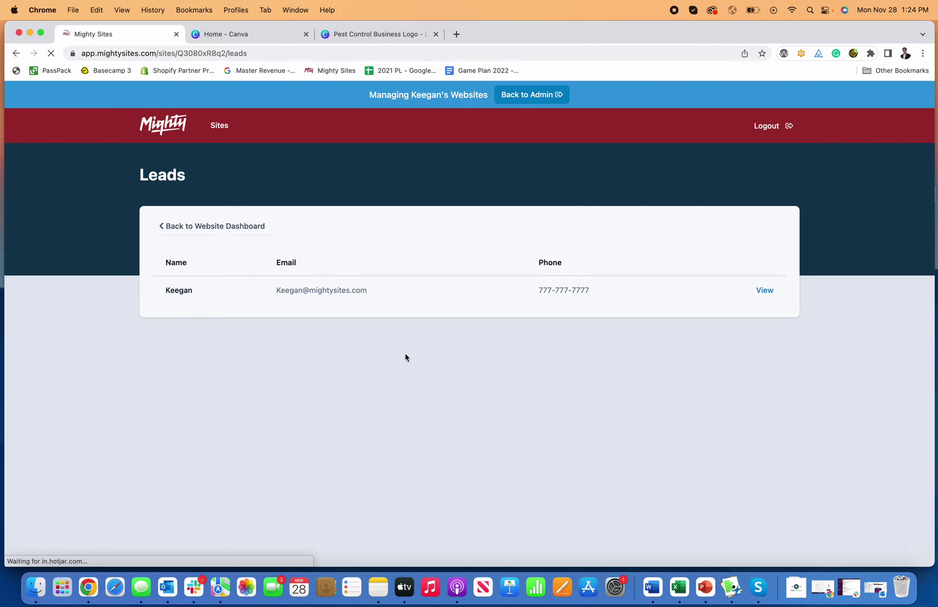
click(236, 231)
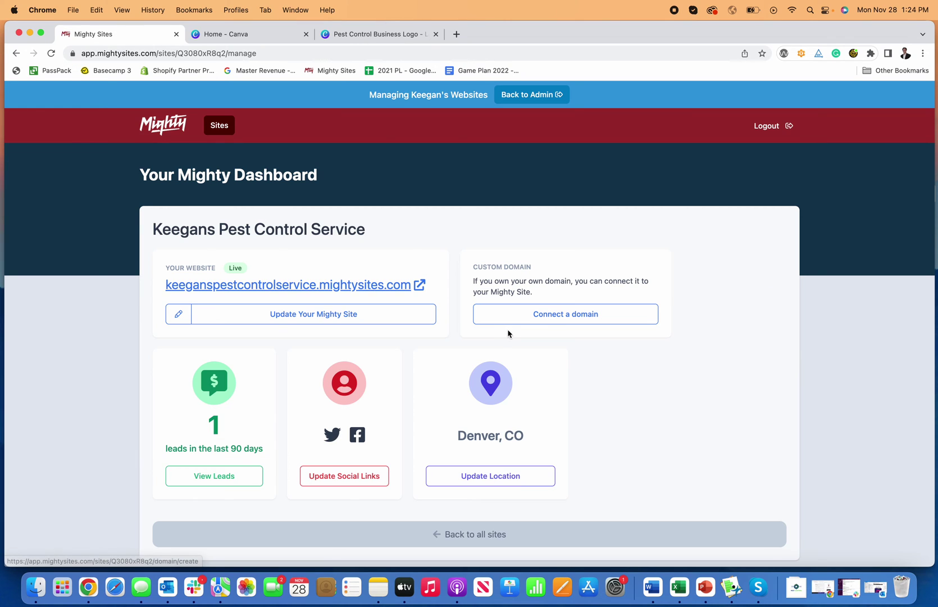
Look at the Connect a domain page, return to the dashboard, and choose Update Your Mighty Site.
click(570, 325)
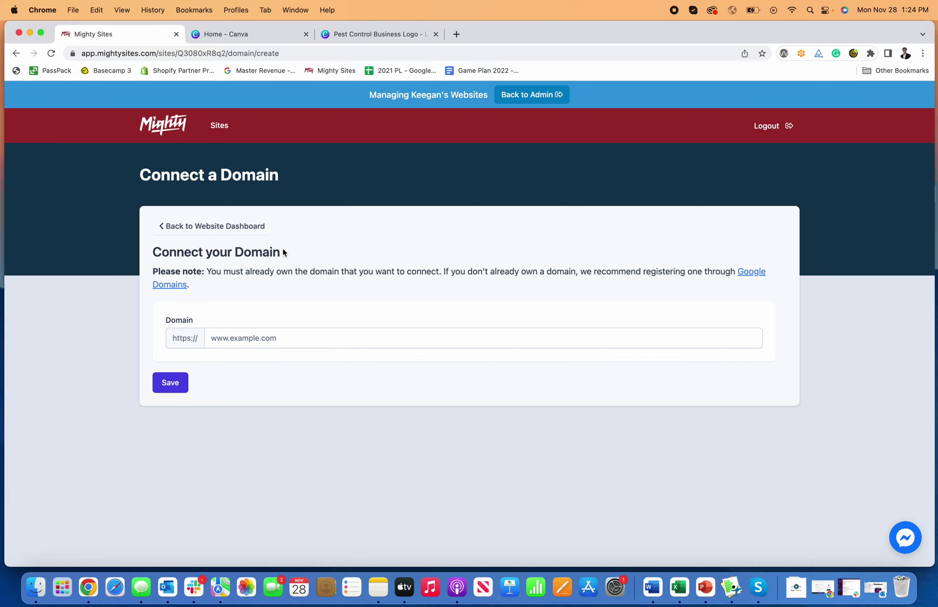
click(242, 231)
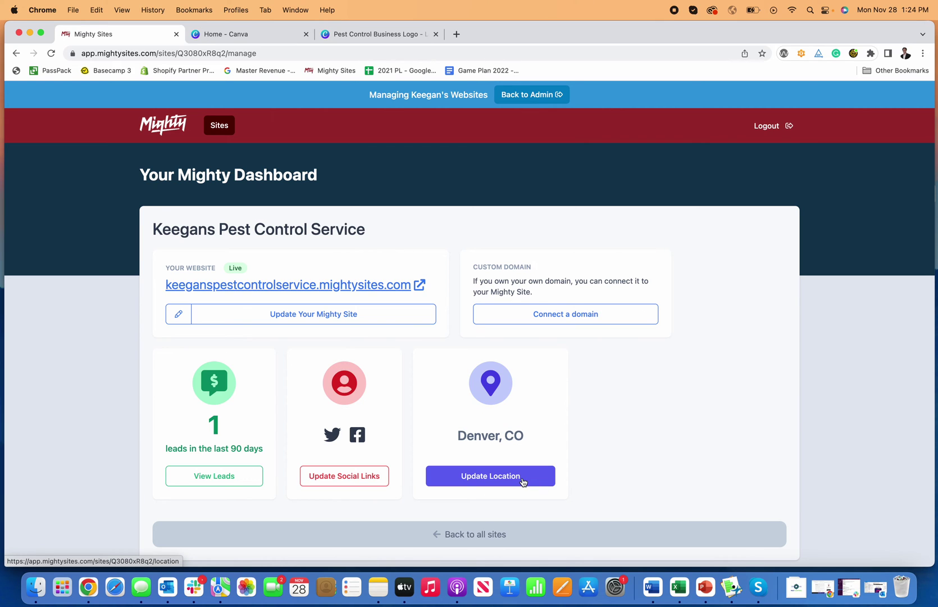
click(317, 318)
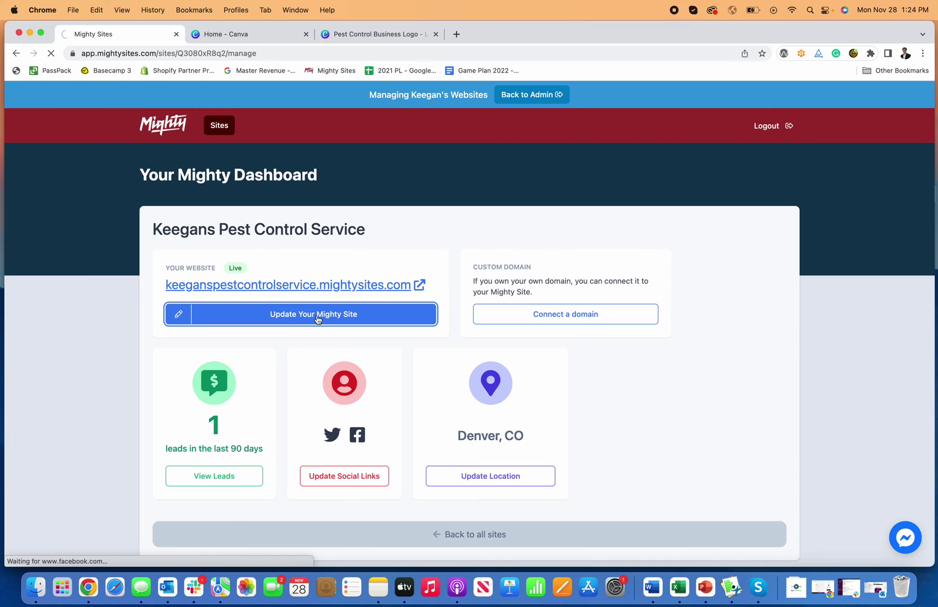
Scroll through the reopened pest control site down to the contact form and back up.
scroll(320, 316, down, 3)
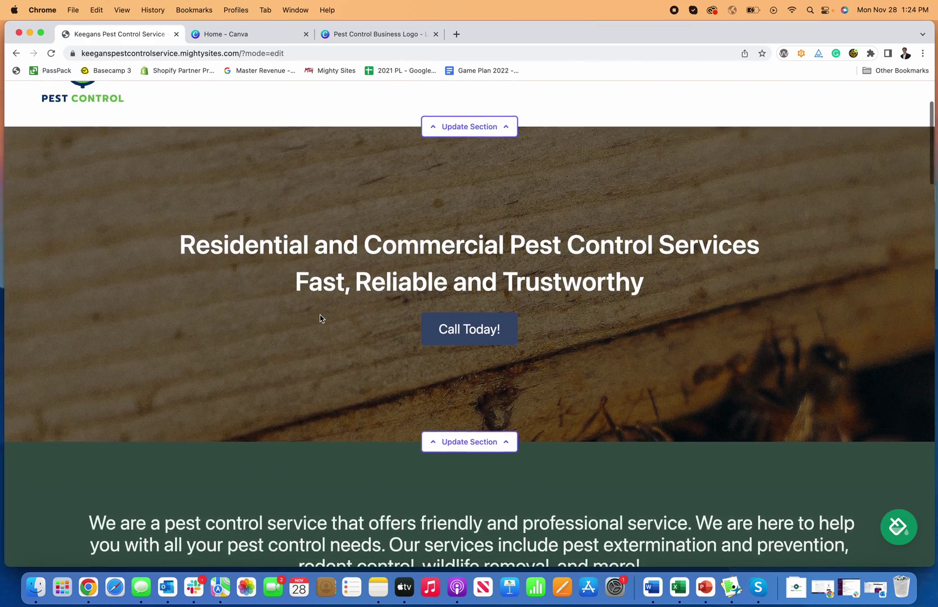
scroll(320, 318, up, 3)
scroll(574, 253, down, 1)
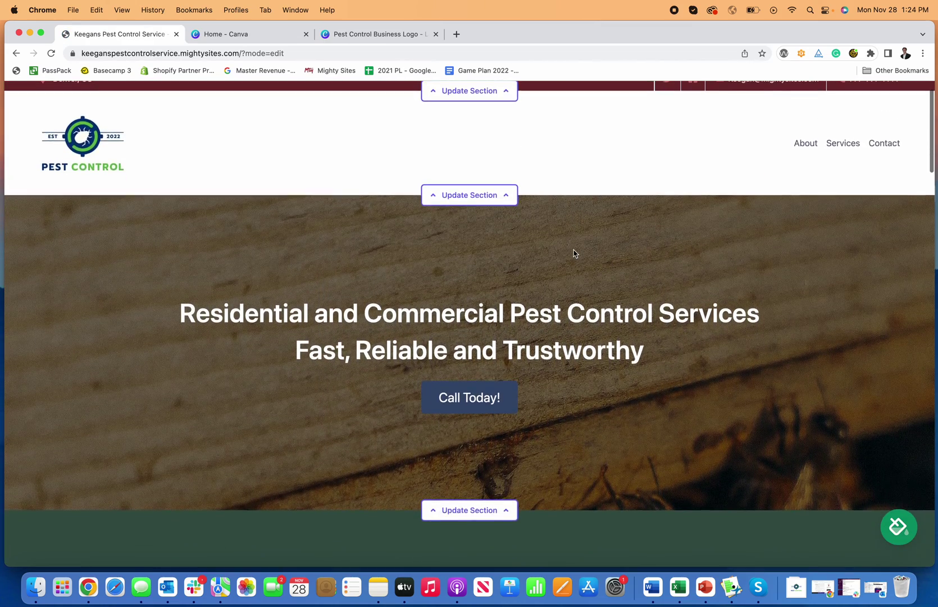
scroll(574, 253, down, 15)
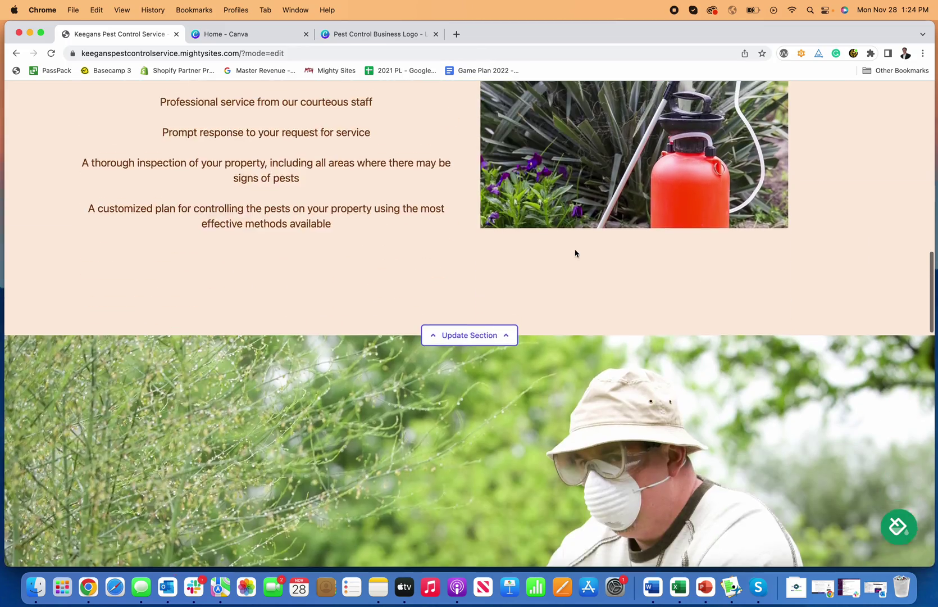
scroll(576, 253, down, 15)
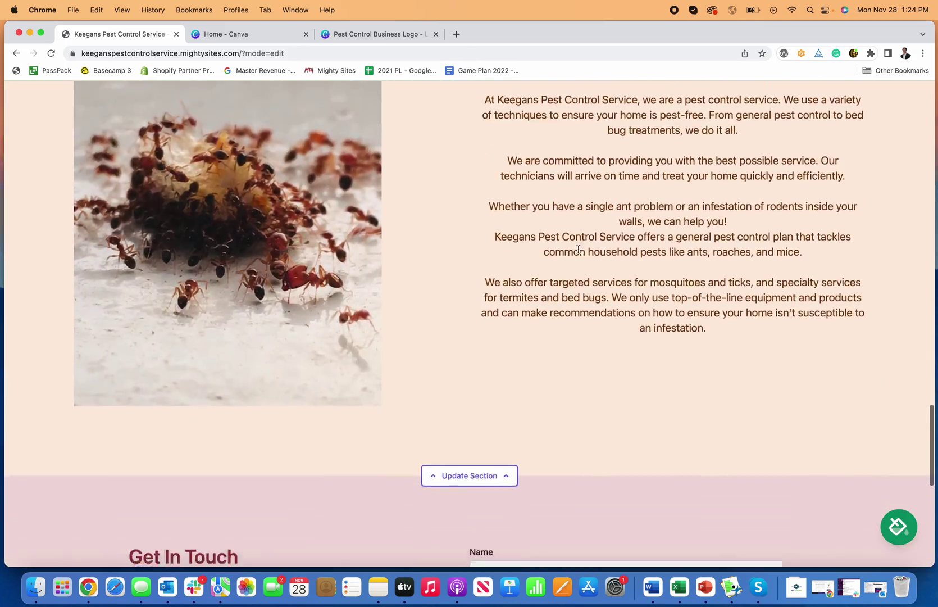
scroll(578, 250, down, 10)
scroll(578, 250, up, 4)
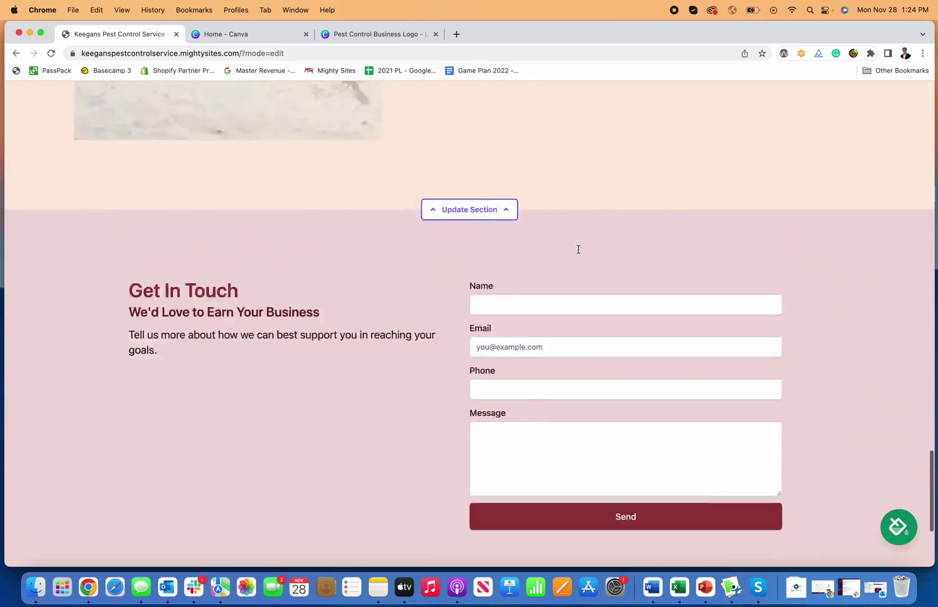
scroll(579, 250, up, 20)
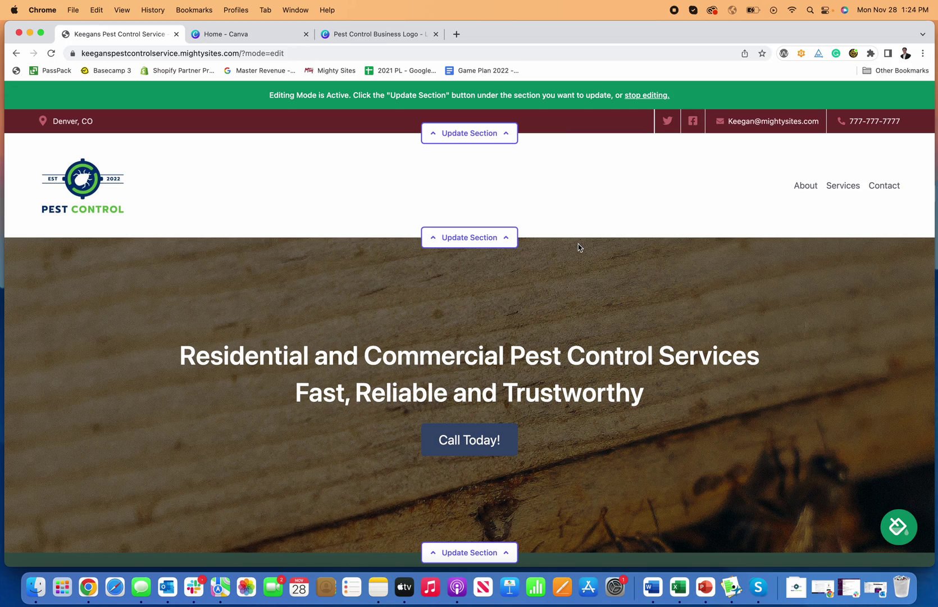
scroll(579, 247, down, 15)
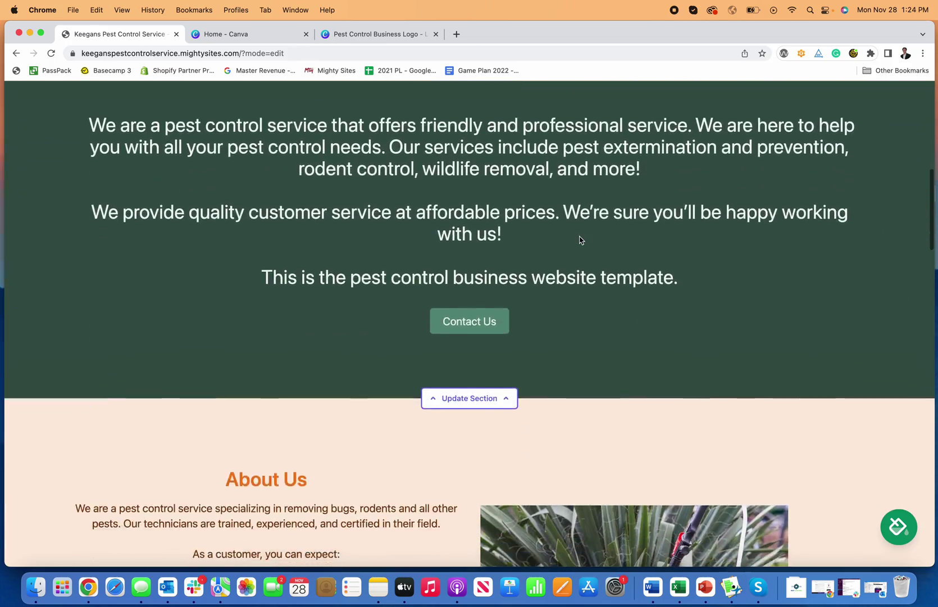
scroll(580, 240, down, 6)
scroll(580, 236, up, 20)
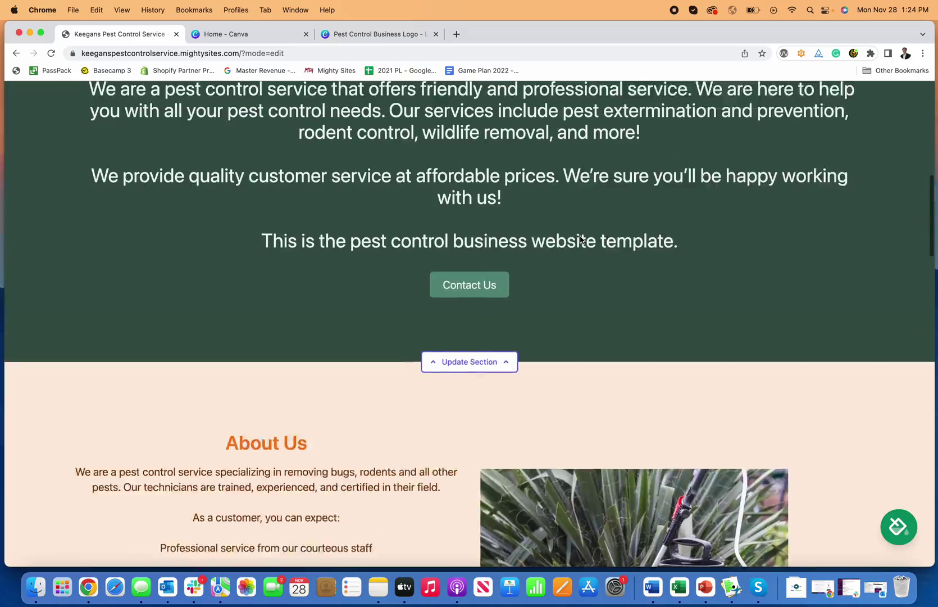